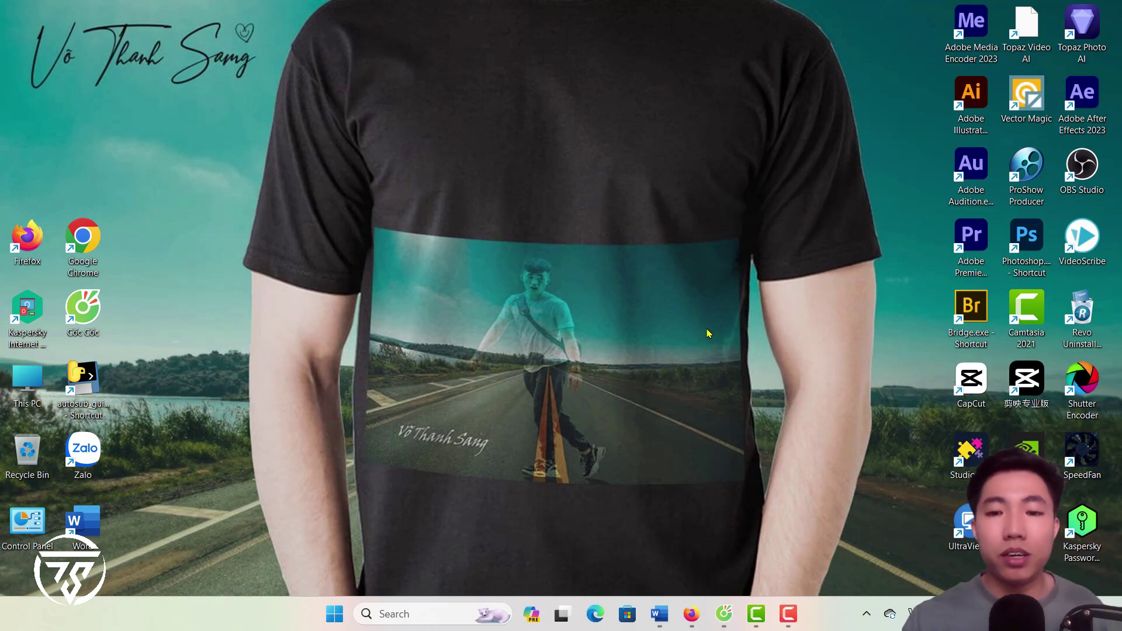
In Cốc Cốc, search 'capccut .com' and open the CapCut website from the results.
mouse_move(724, 613)
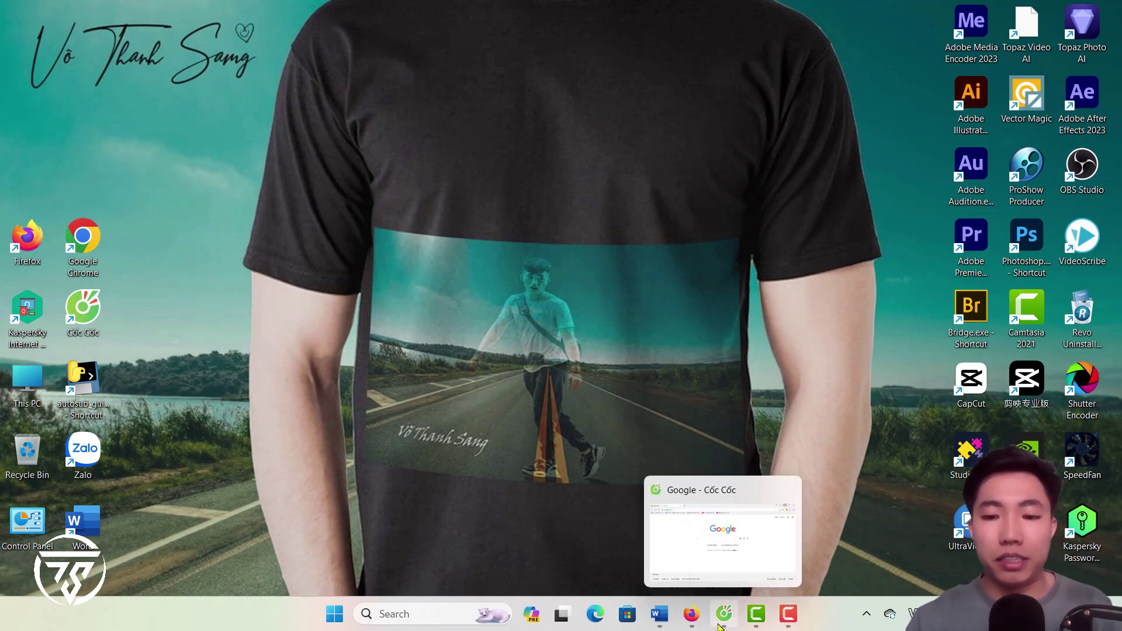
left_click(753, 521)
left_click(221, 46)
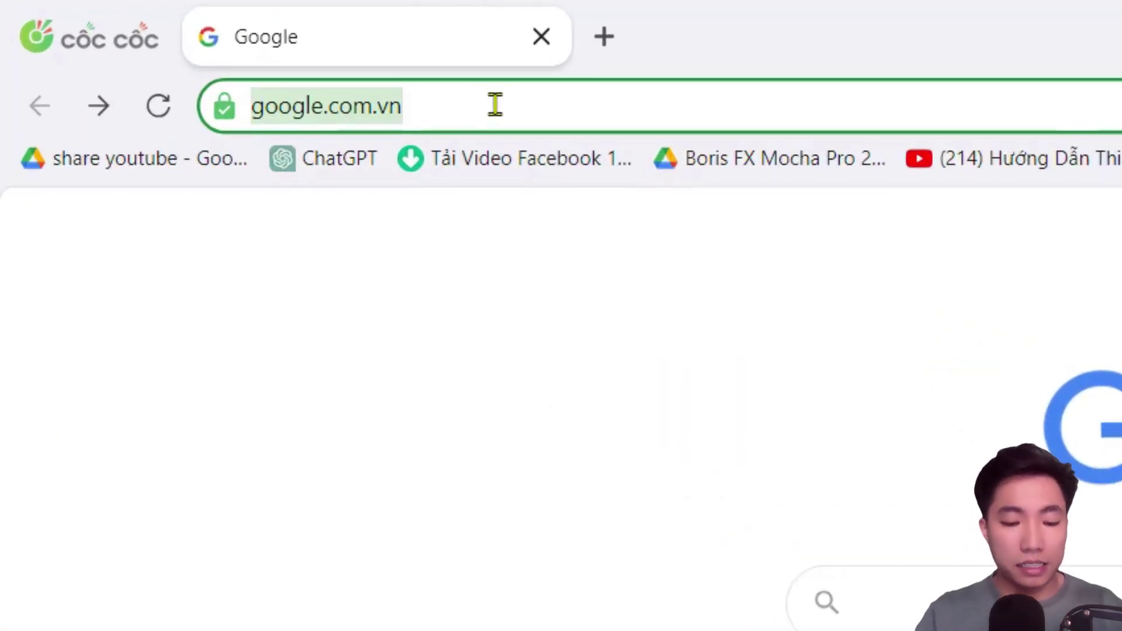
type("capccut ")
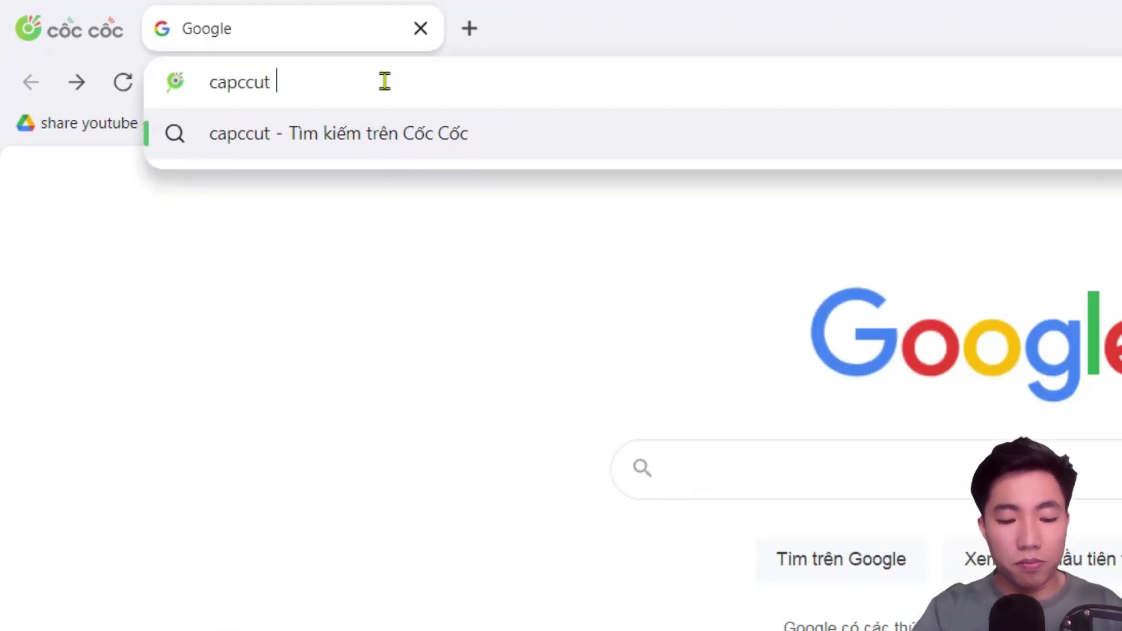
type(".com")
key("Return")
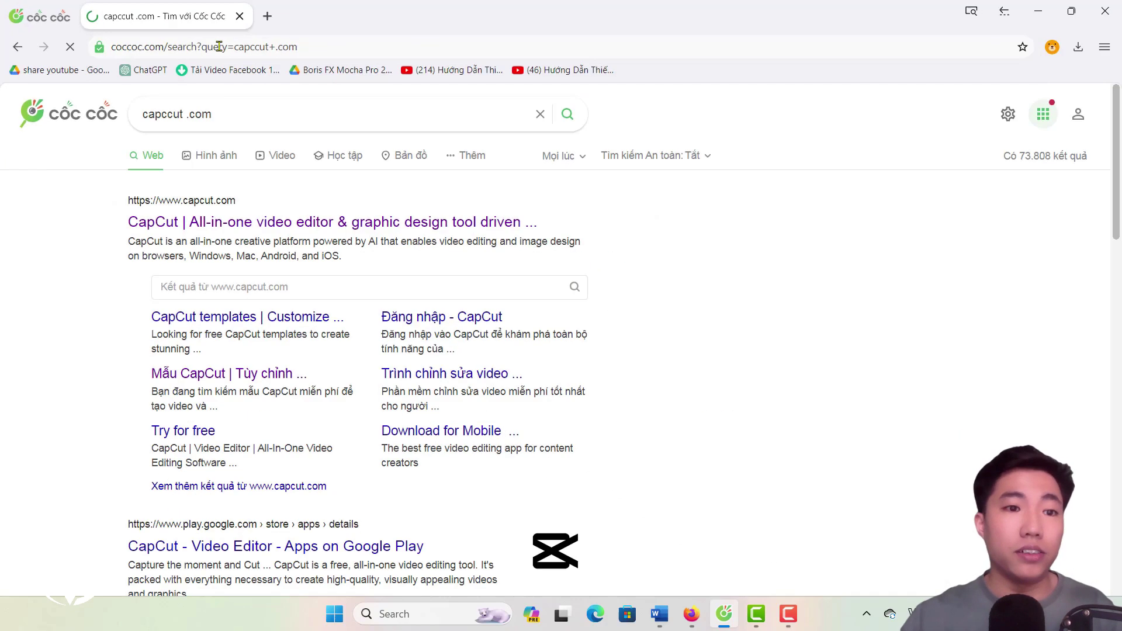
left_click(273, 225)
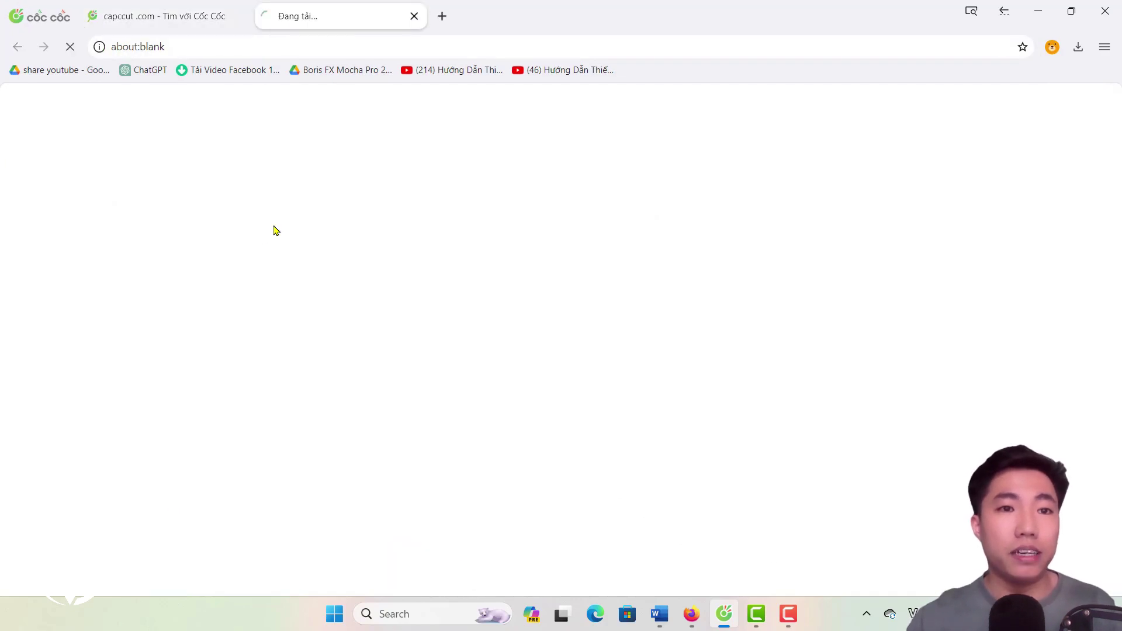
Start downloading the Windows installer with 'Tải về cho Windows'.
scroll(614, 333, "down", 2)
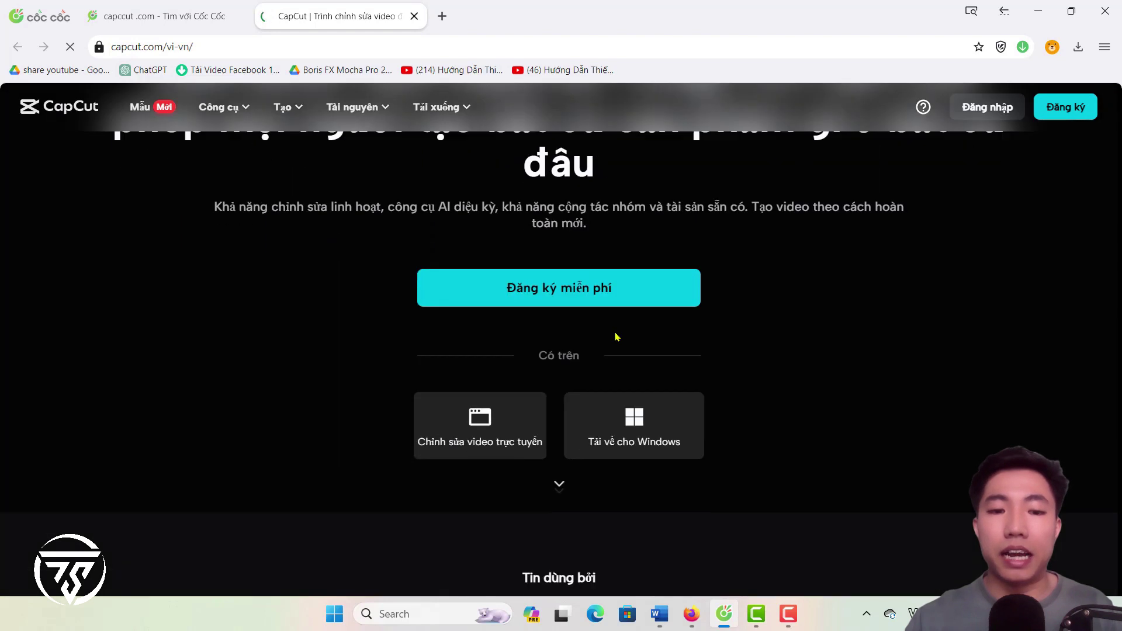
scroll(1023, 286, "up", 1)
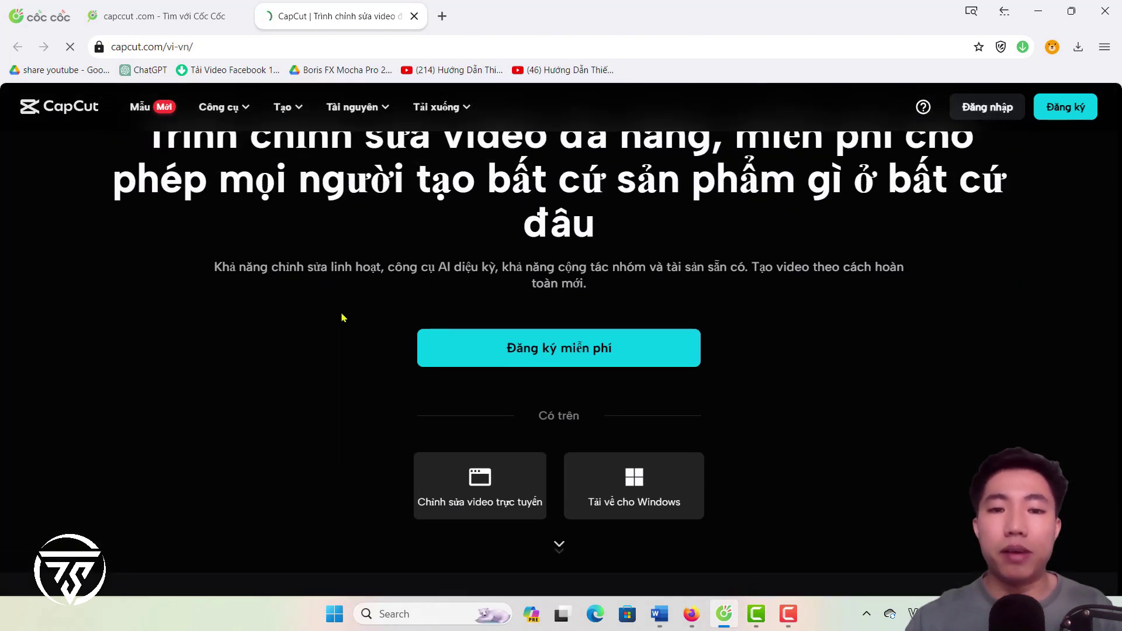
scroll(804, 342, "down", 2)
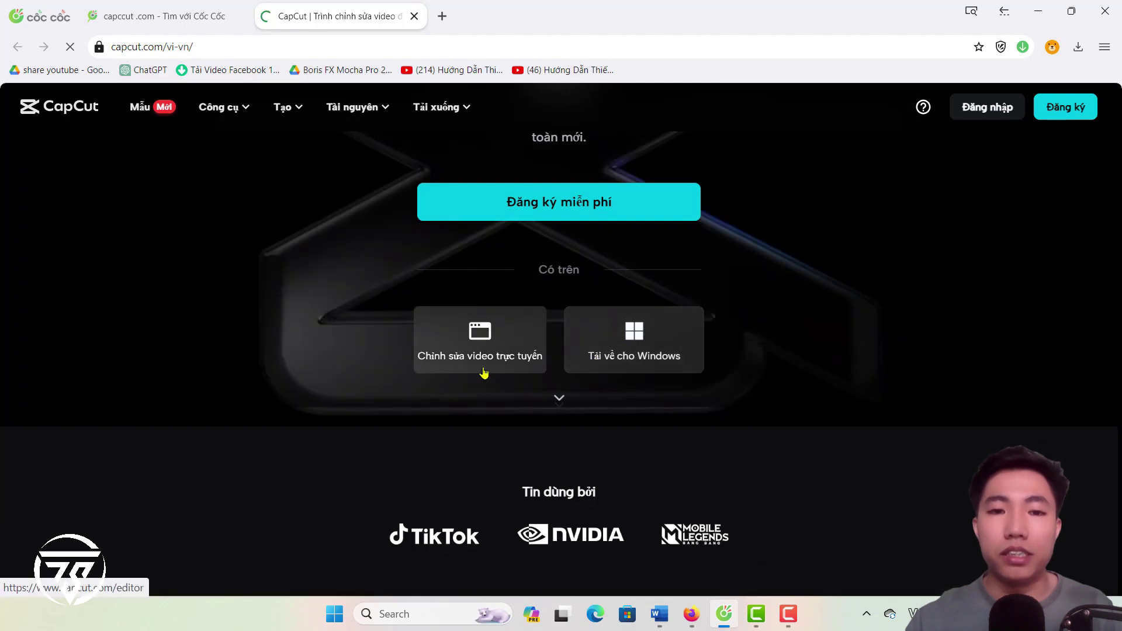
left_click(637, 340)
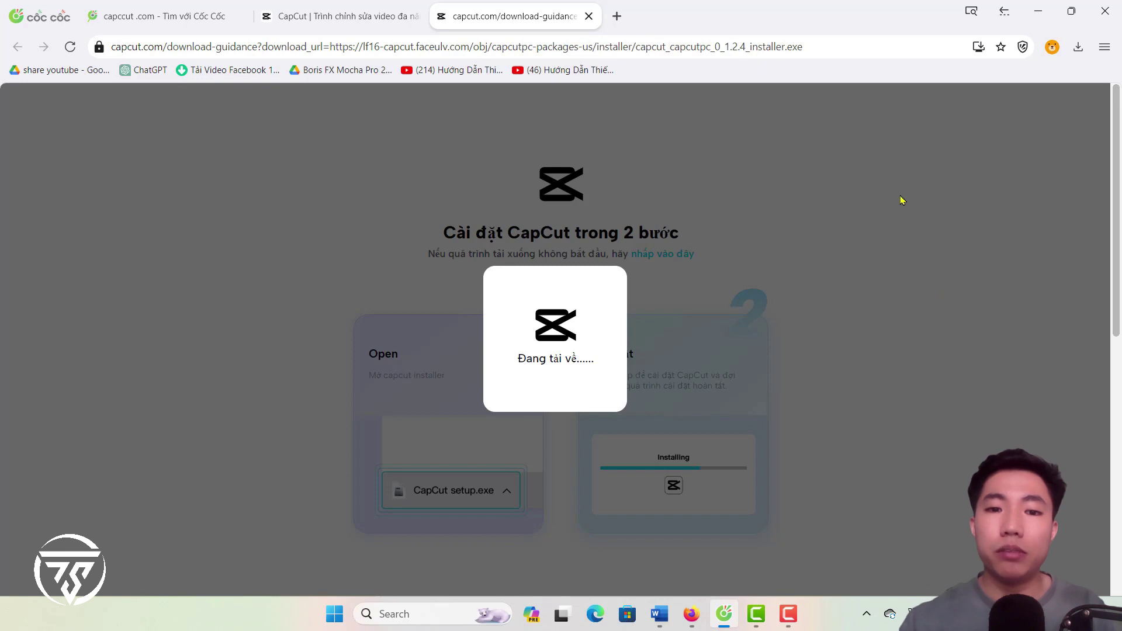
Bring BÀI 1.docx to the front and scroll through its notes on the Máy tính and bản website versions.
mouse_move(656, 625)
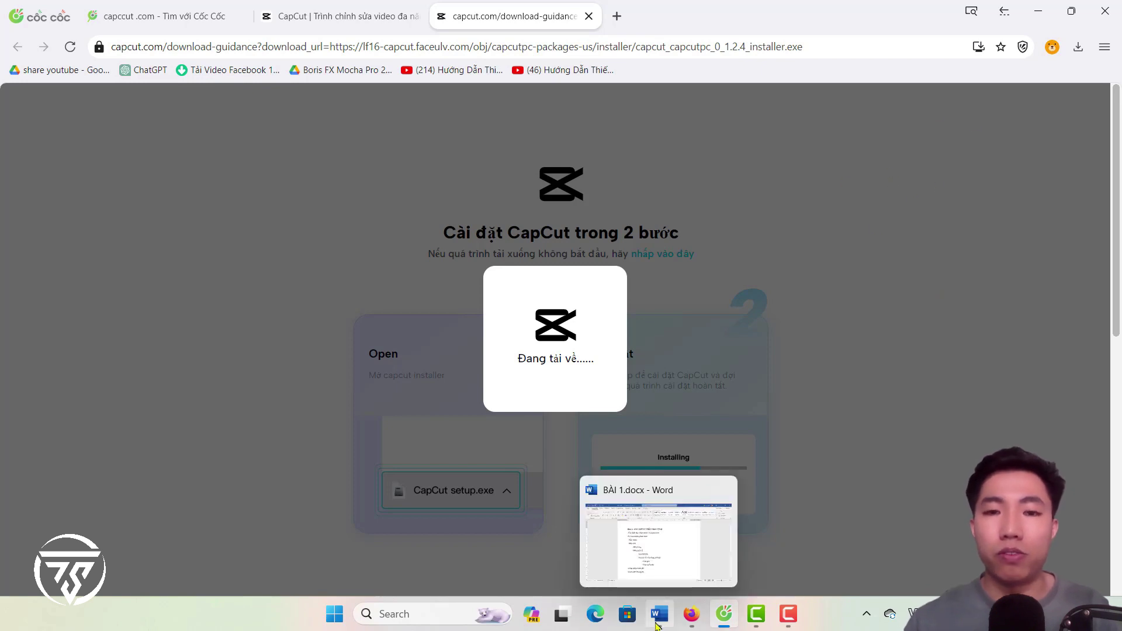
left_click(665, 544)
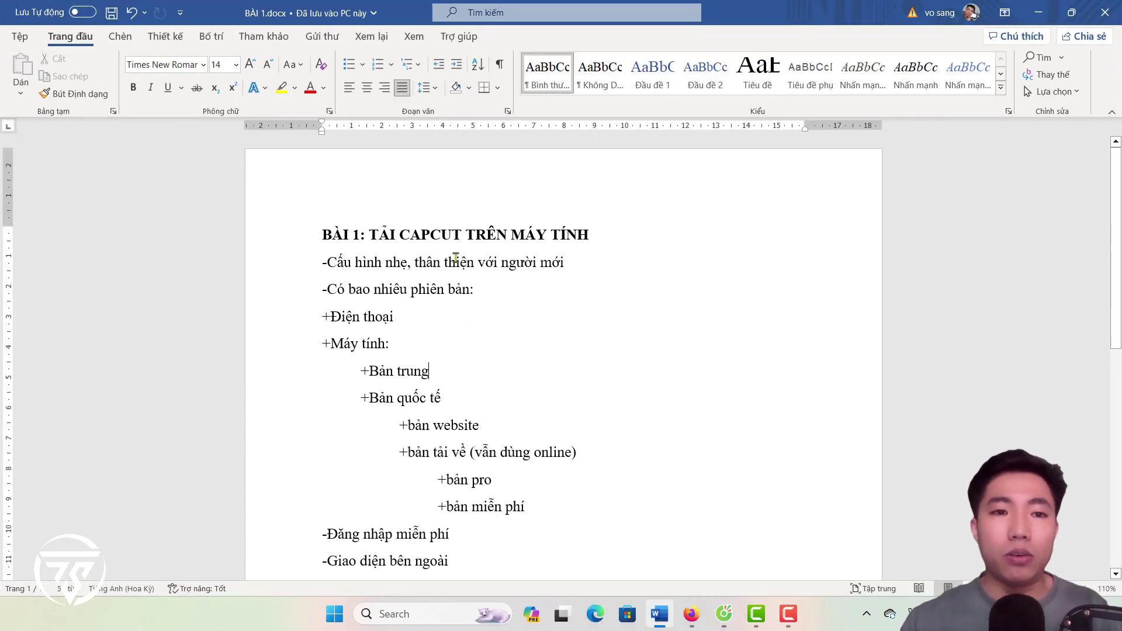
scroll(421, 258, "down", 1)
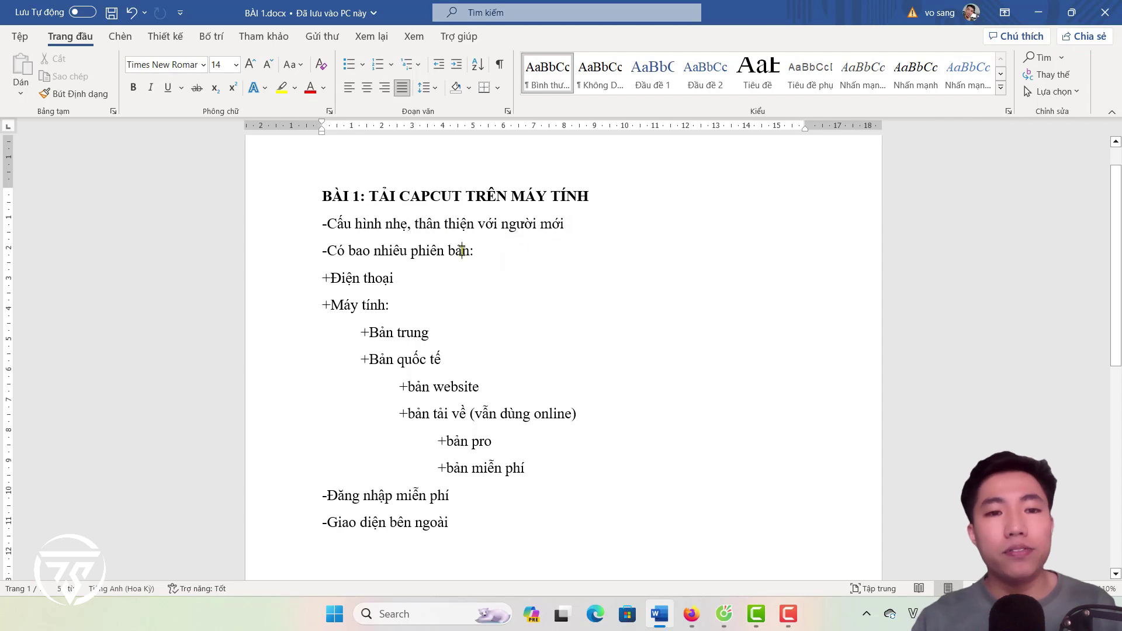
scroll(475, 278, "down", 1)
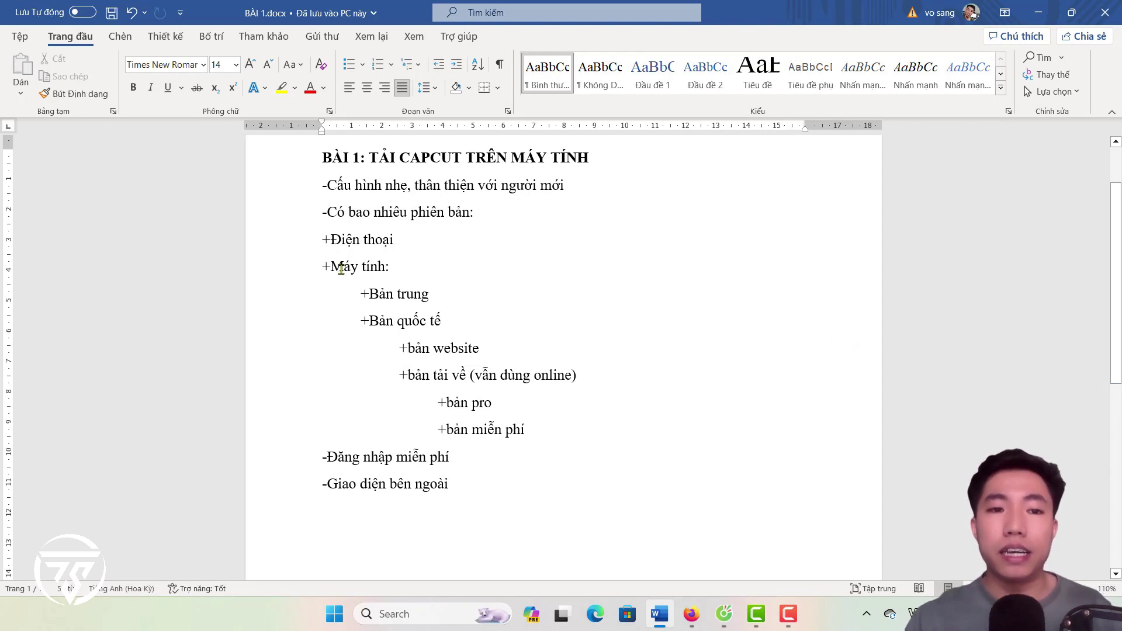
left_click(404, 260)
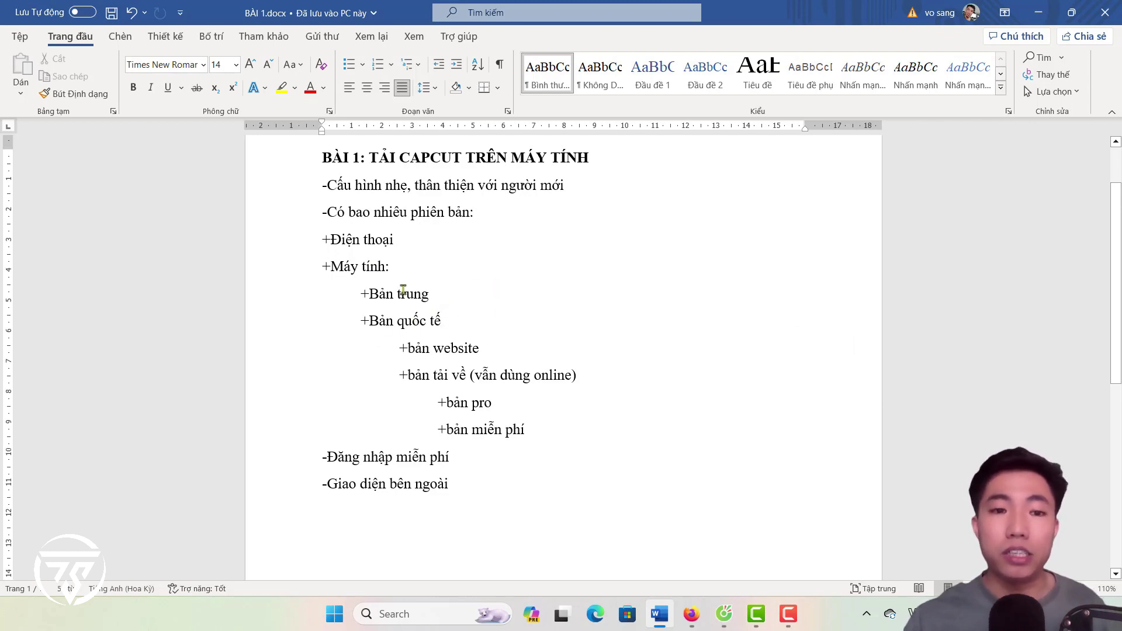
scroll(506, 307, "down", 2)
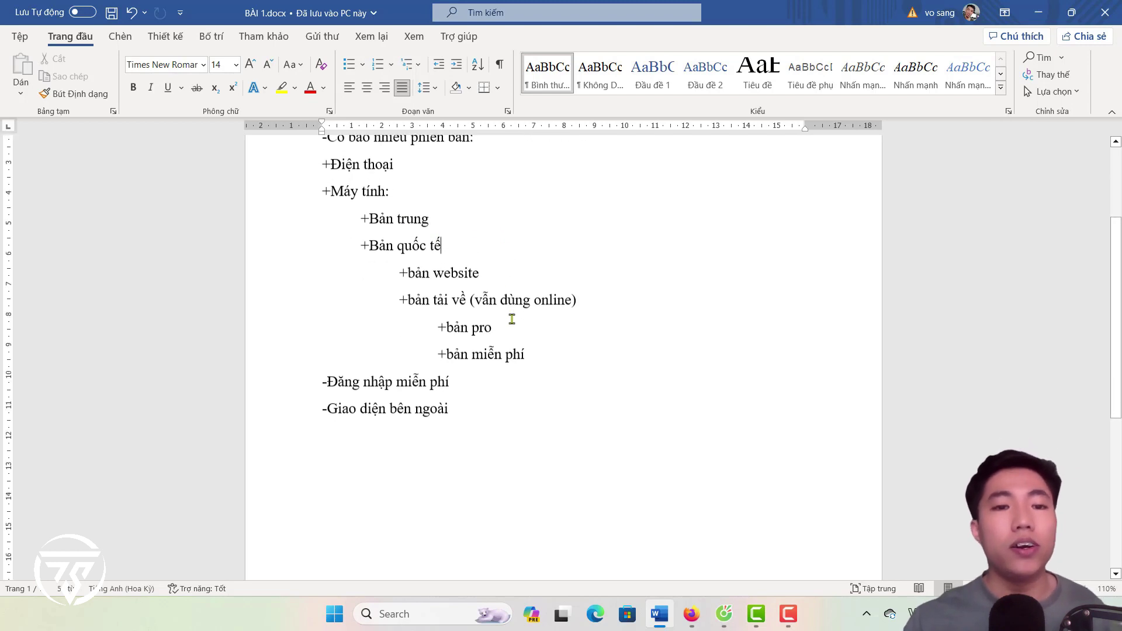
left_click(459, 272)
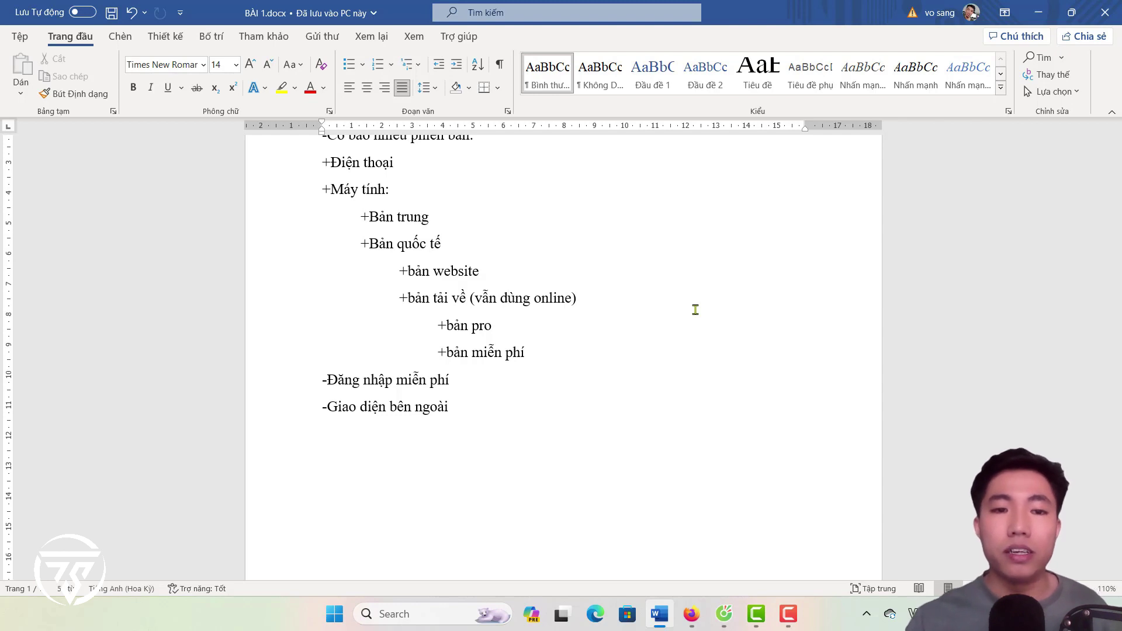
scroll(607, 279, "down", 1)
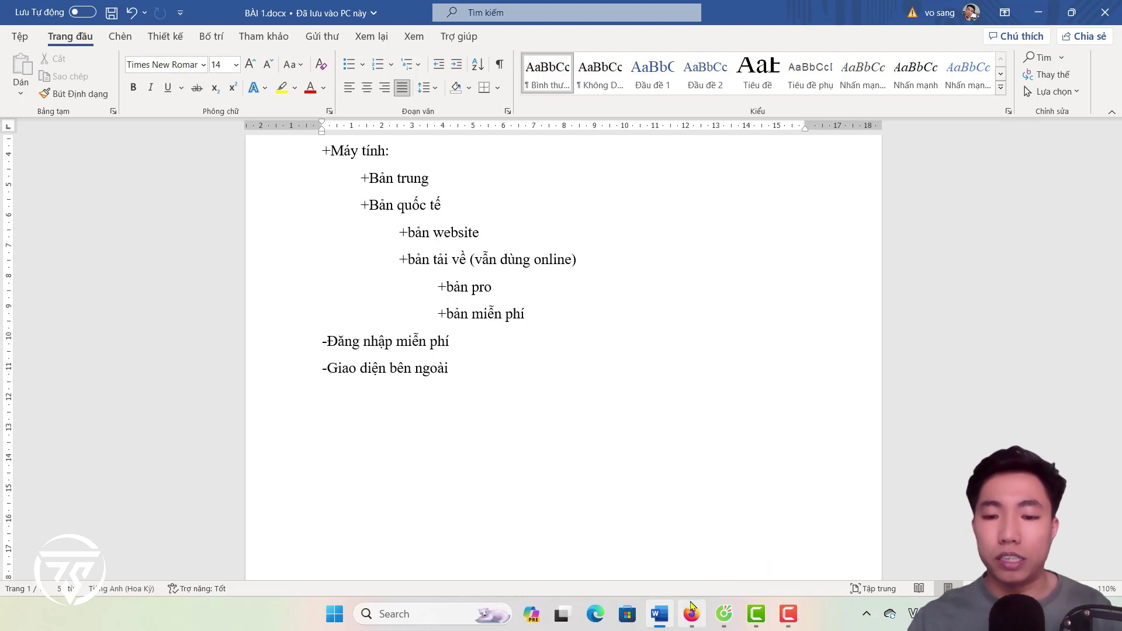
Open 'Chỉnh sửa video trực tuyến' from the CapCut homepage tab, dismissing the sign-in prompt and both tour tips.
left_click(725, 614)
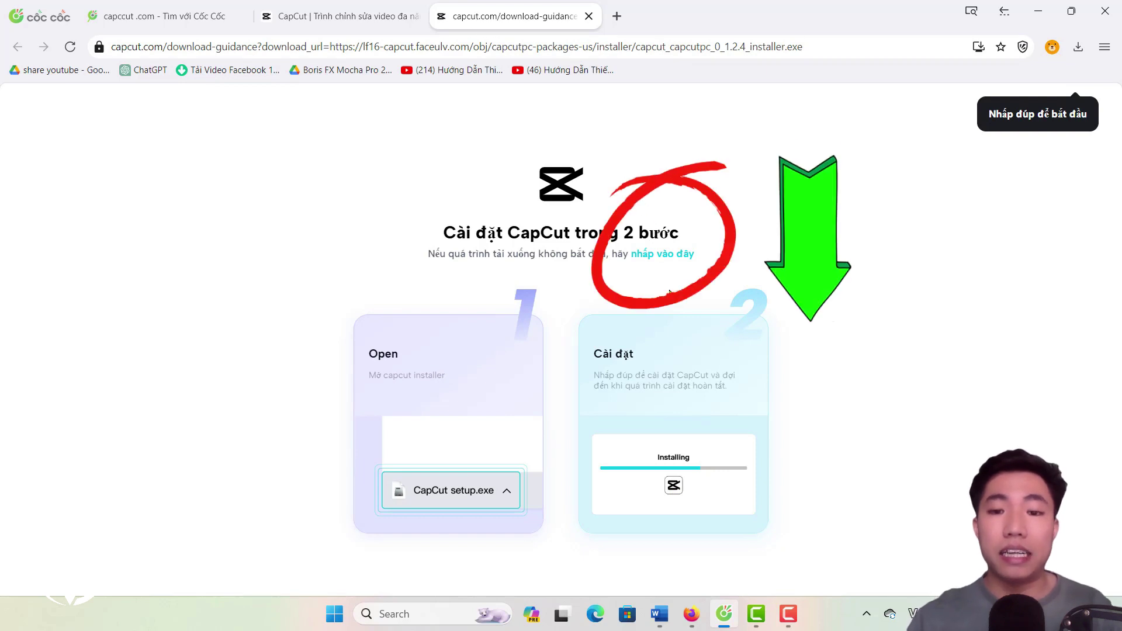
left_click(332, 17)
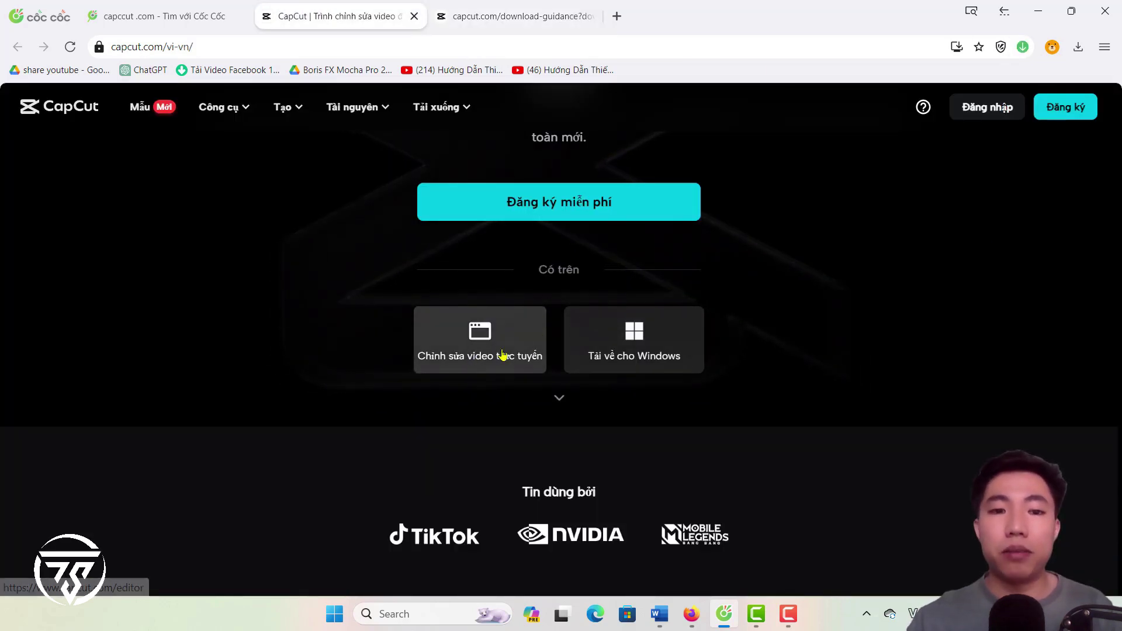
left_click(486, 346)
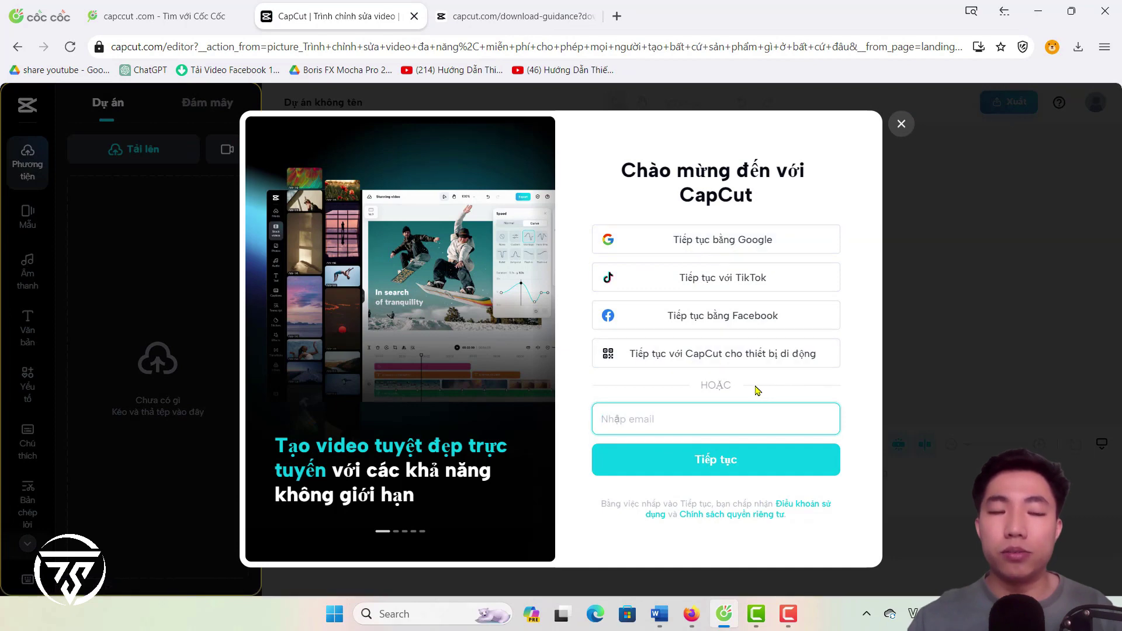
left_click(902, 123)
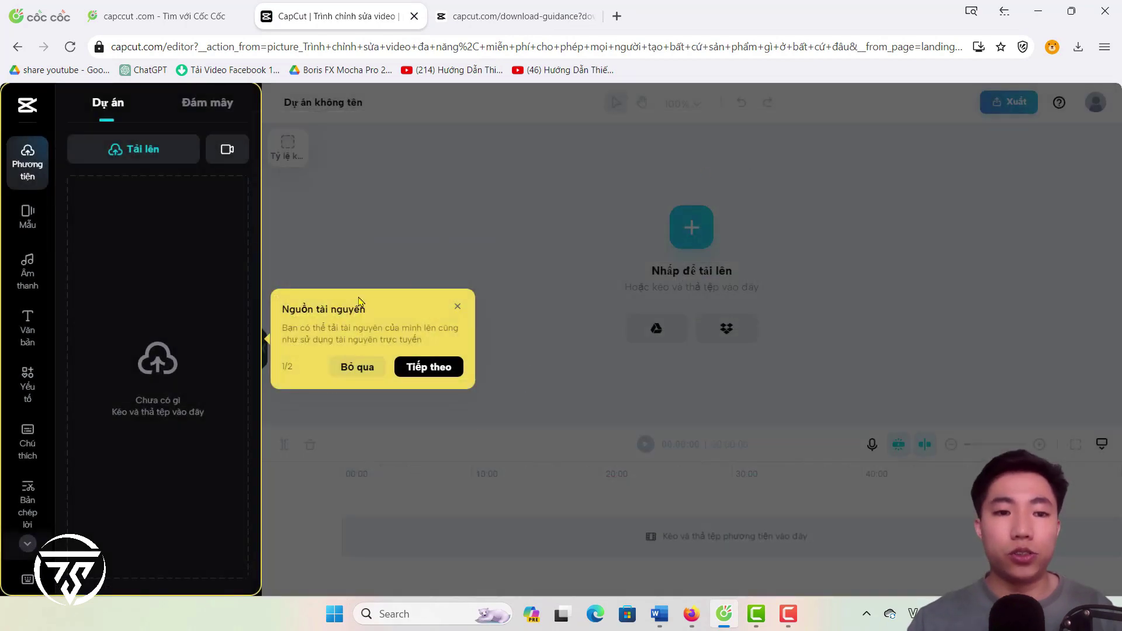
left_click(364, 369)
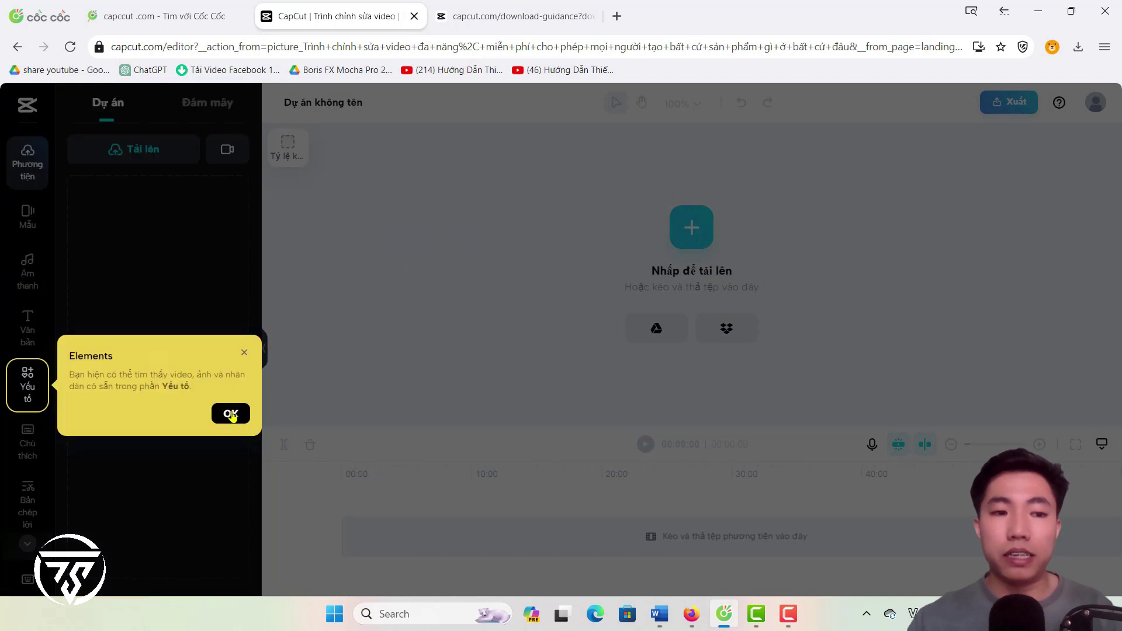
left_click(231, 415)
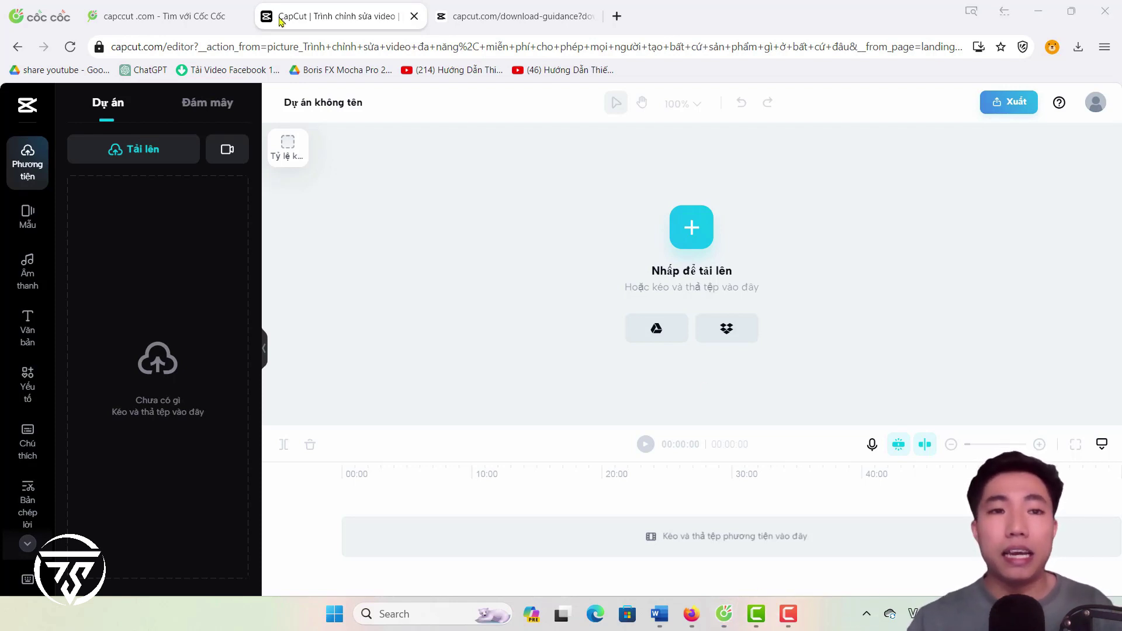
Run the CapCut setup file, agree to the terms, Install now, Start now, and confirm Environment testing.
left_click(446, 17)
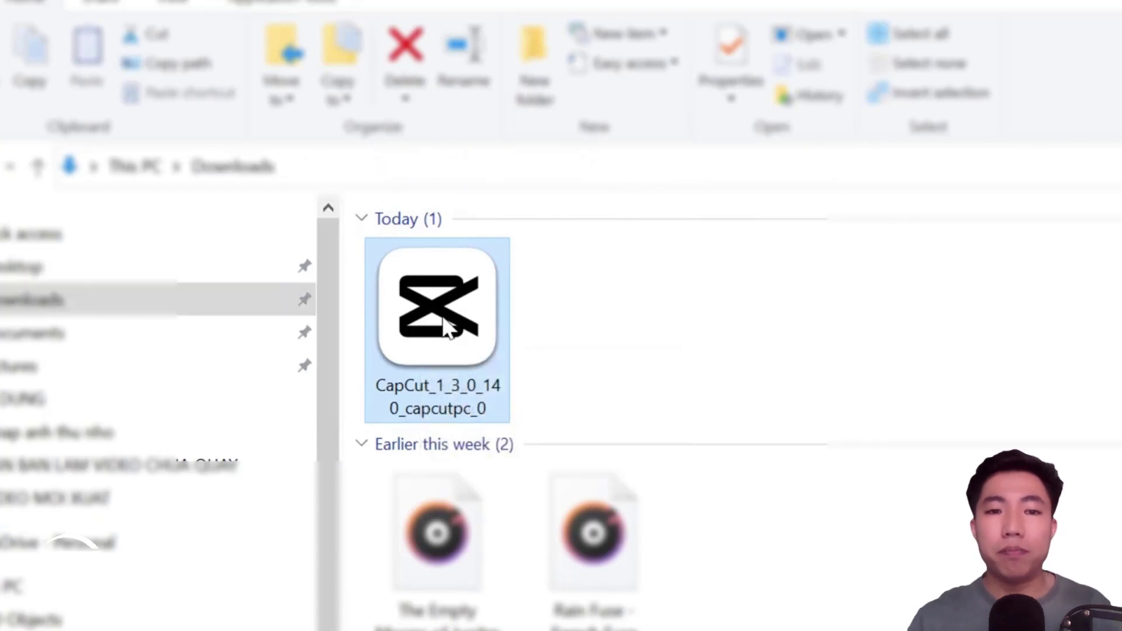
double_click(452, 327)
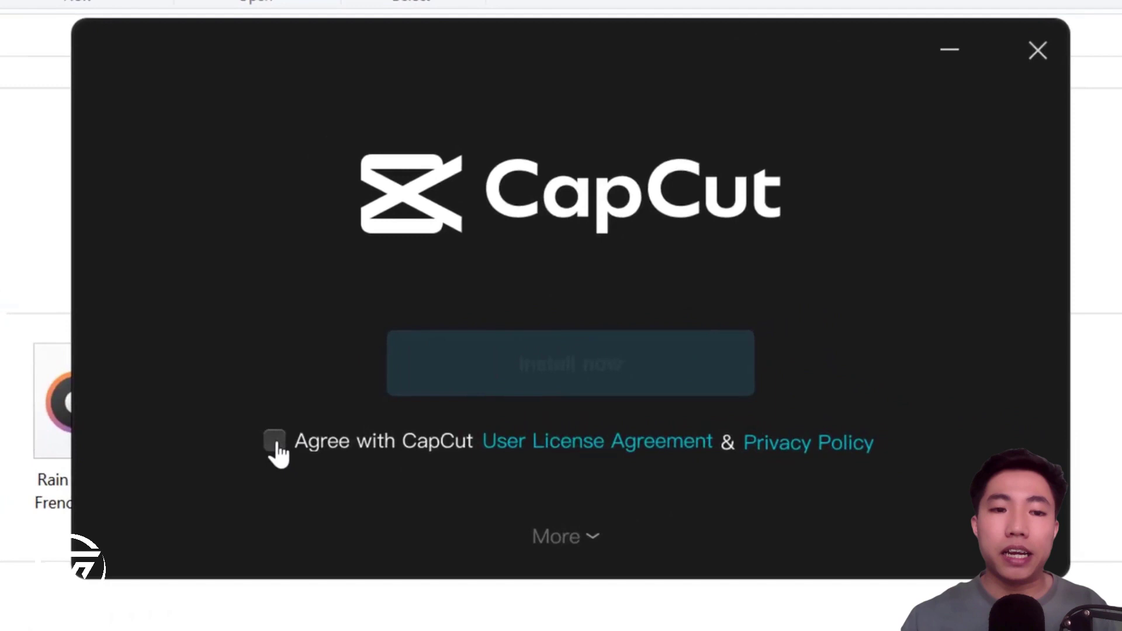
left_click(386, 434)
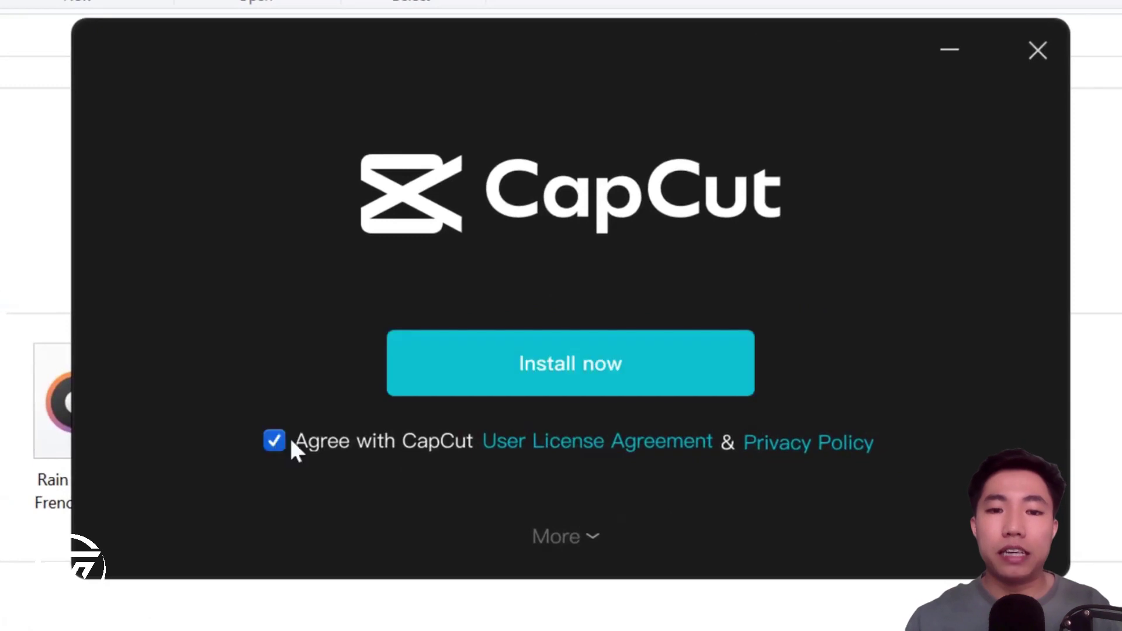
left_click(607, 359)
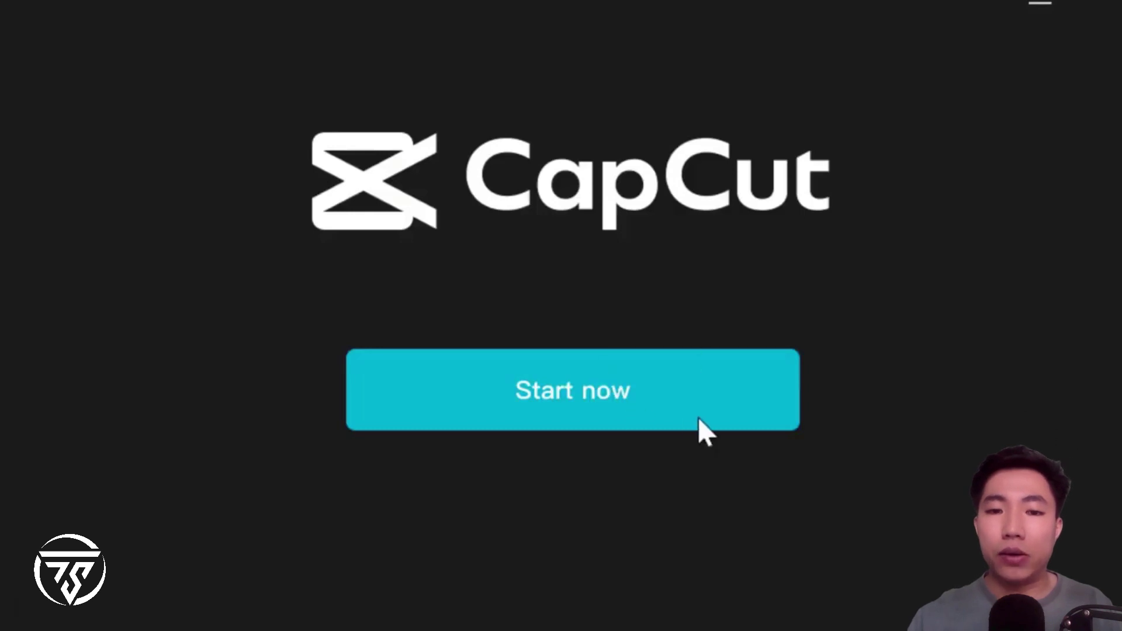
left_click(622, 386)
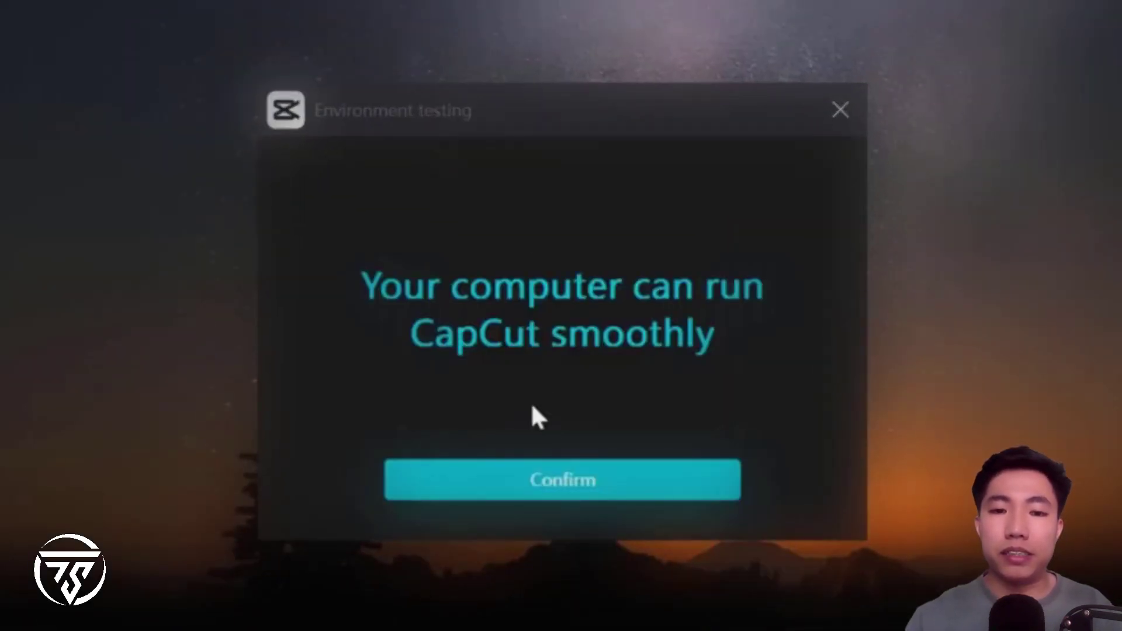
left_click(556, 488)
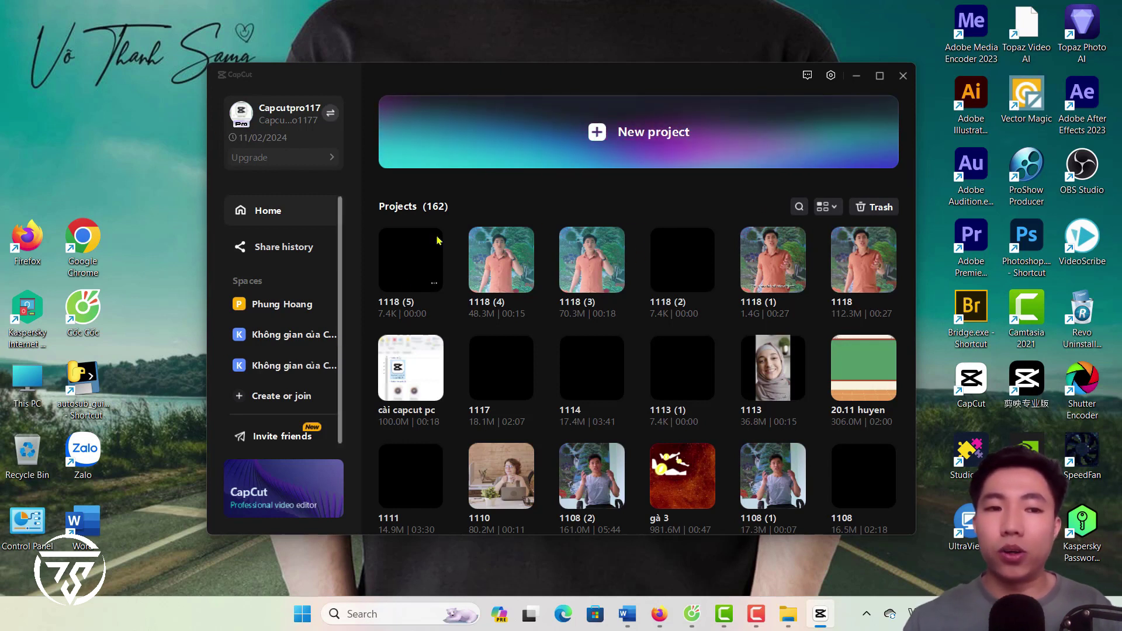
Create two blank projects, 1118 (6) and 1118 (7), and return to the Home screen.
left_click(590, 136)
left_click(602, 136)
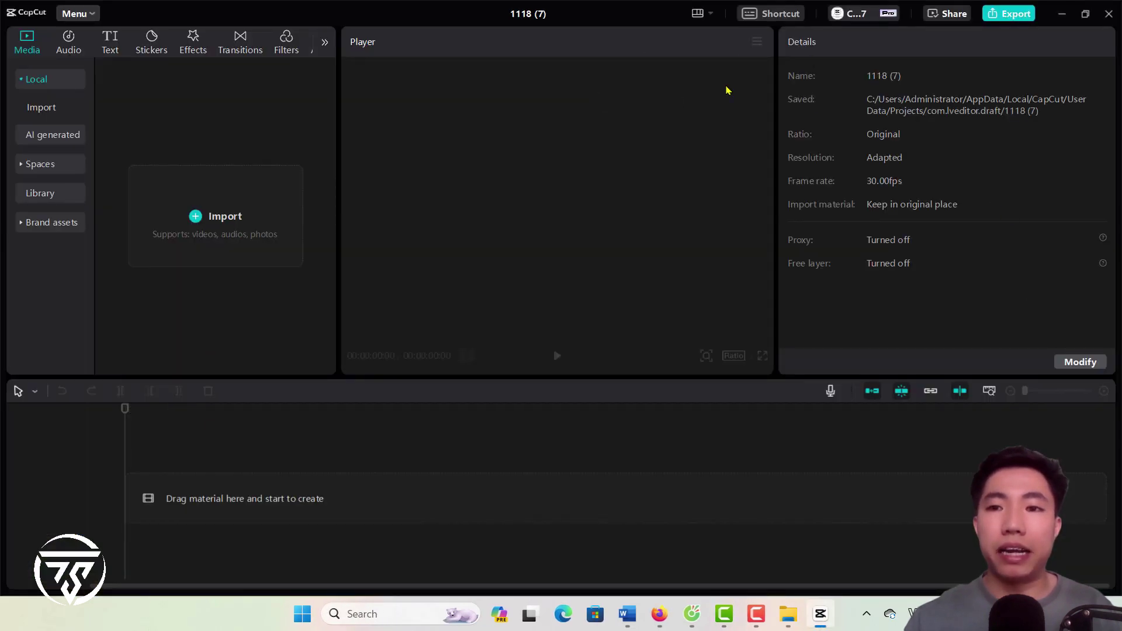
left_click(1110, 14)
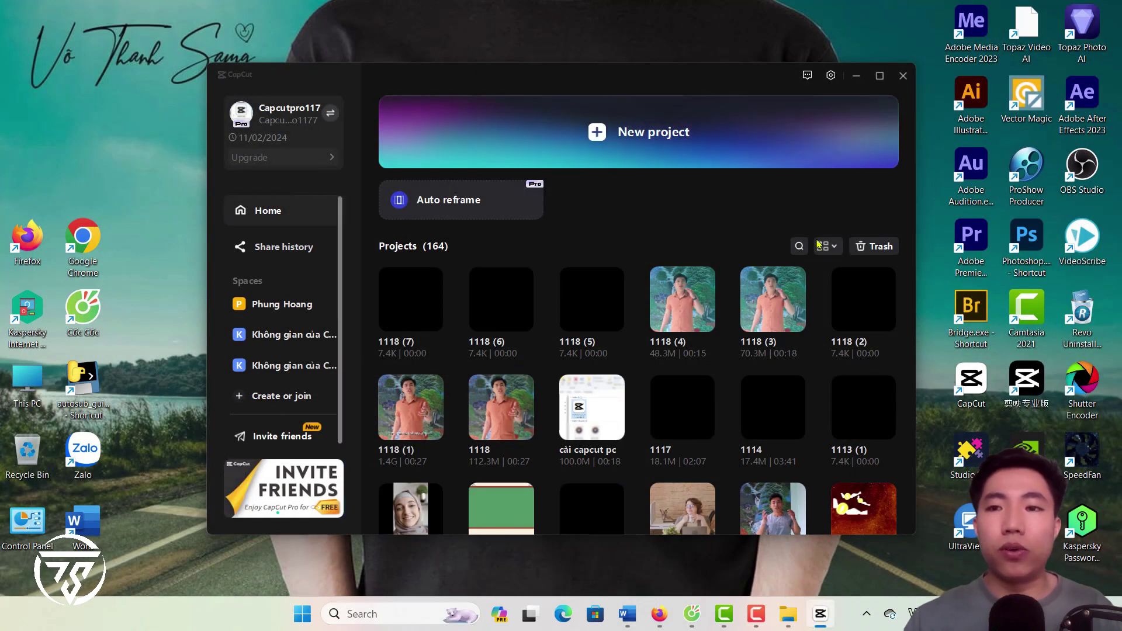
Check for updates under the gear menu's Version entry, then decline the update offer.
left_click(831, 75)
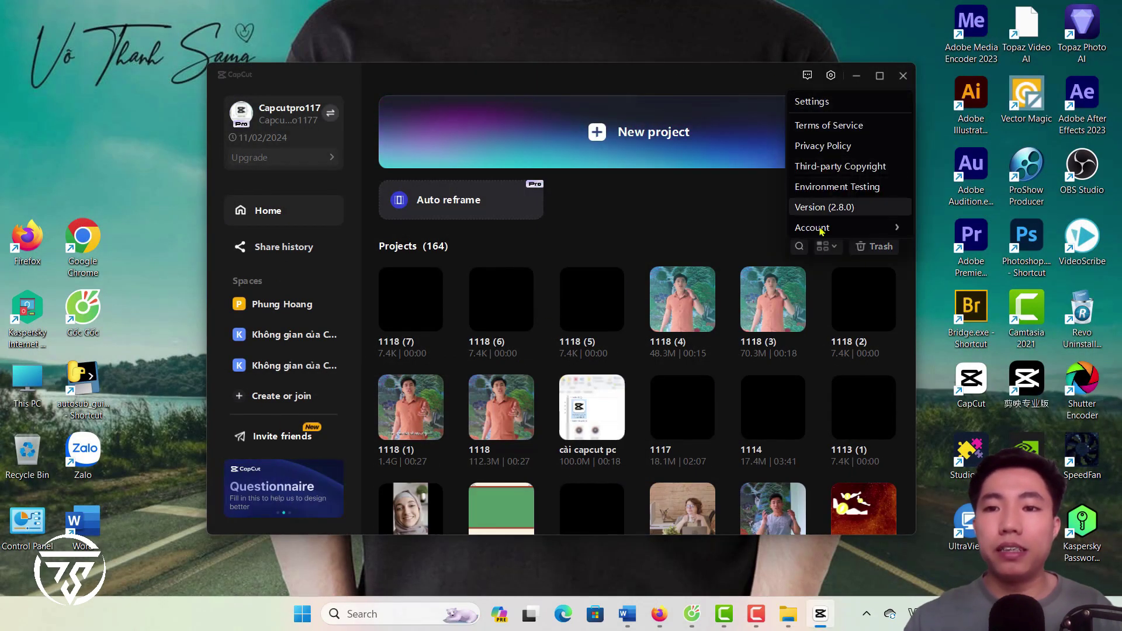
left_click(846, 208)
left_click(559, 367)
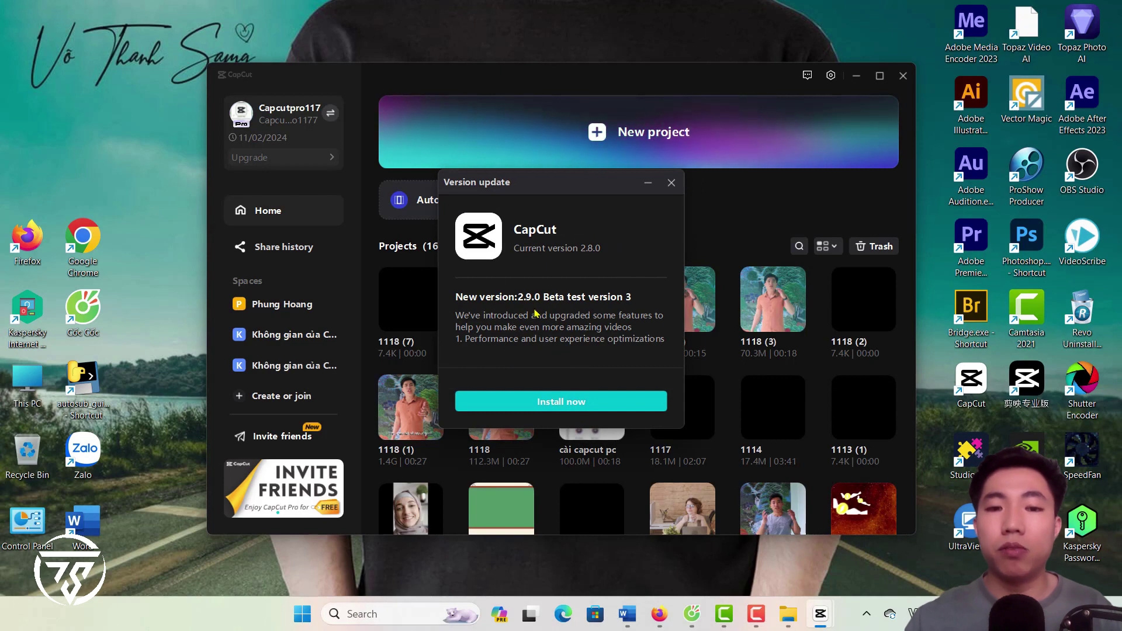
left_click(671, 182)
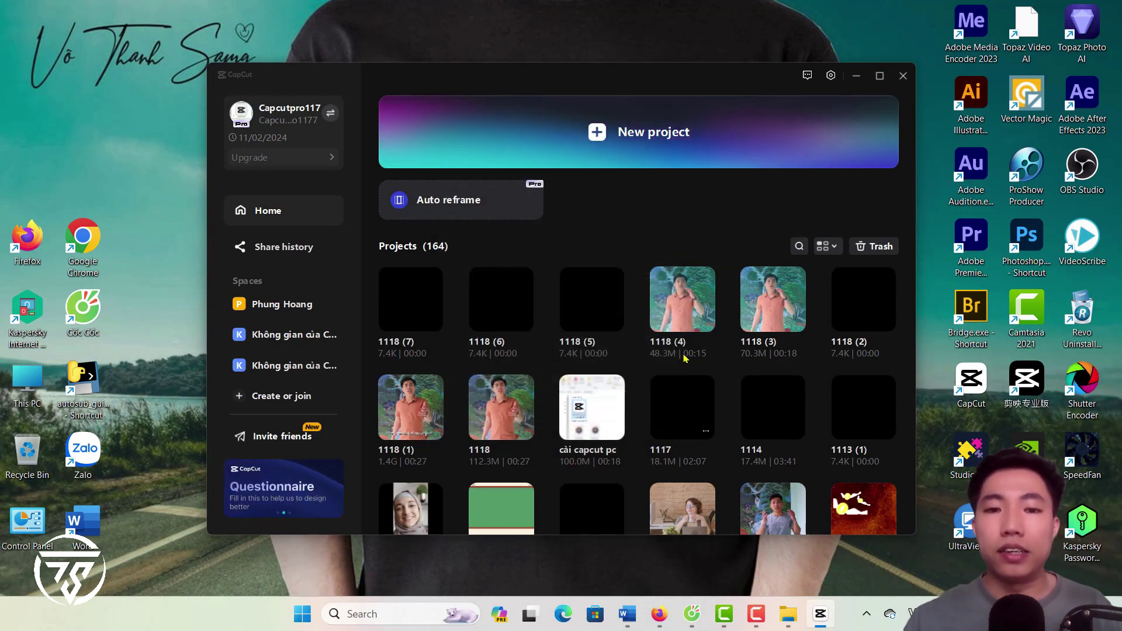
scroll(778, 374, "down", 5)
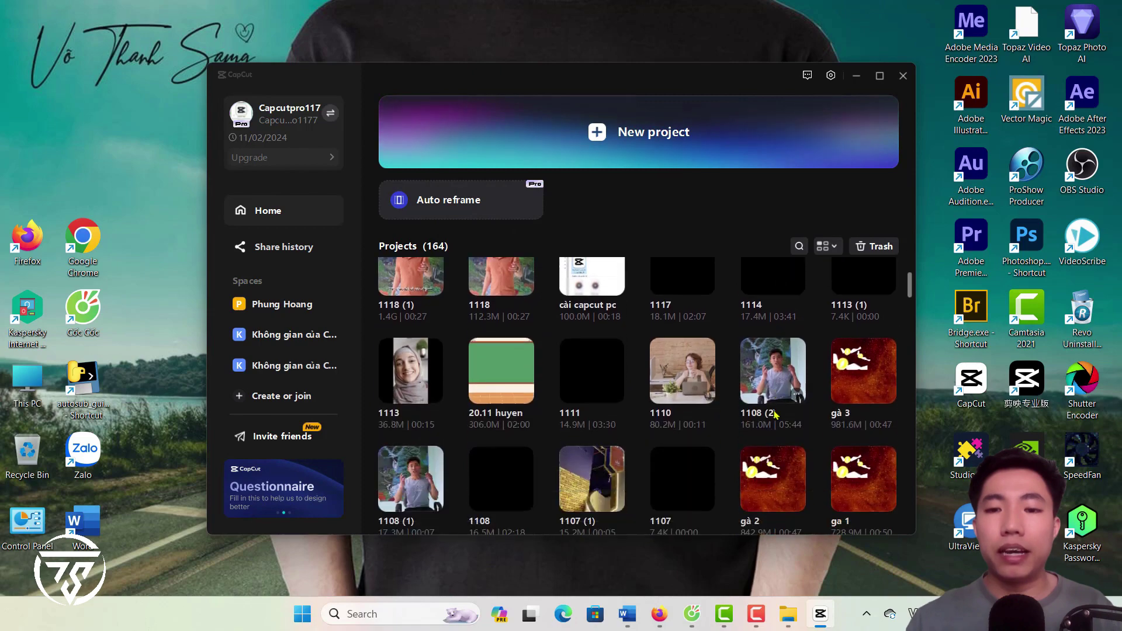
scroll(781, 447, "down", 5)
scroll(784, 446, "down", 5)
scroll(804, 446, "down", 5)
scroll(804, 446, "down", 5)
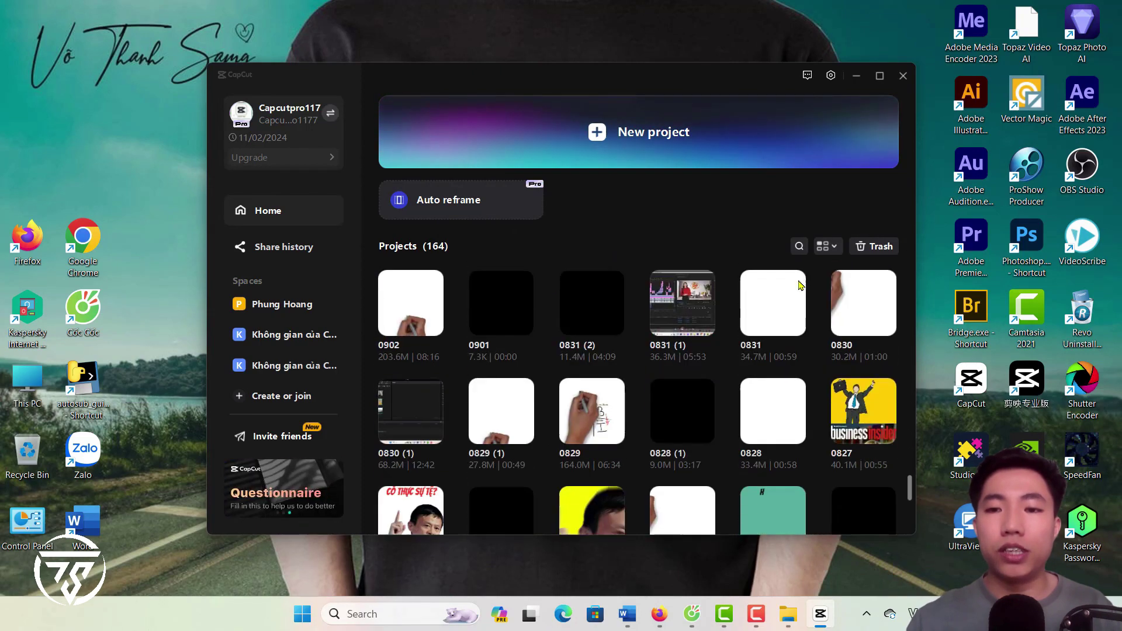
scroll(804, 446, "down", 5)
scroll(819, 351, "down", 3)
left_click(827, 247)
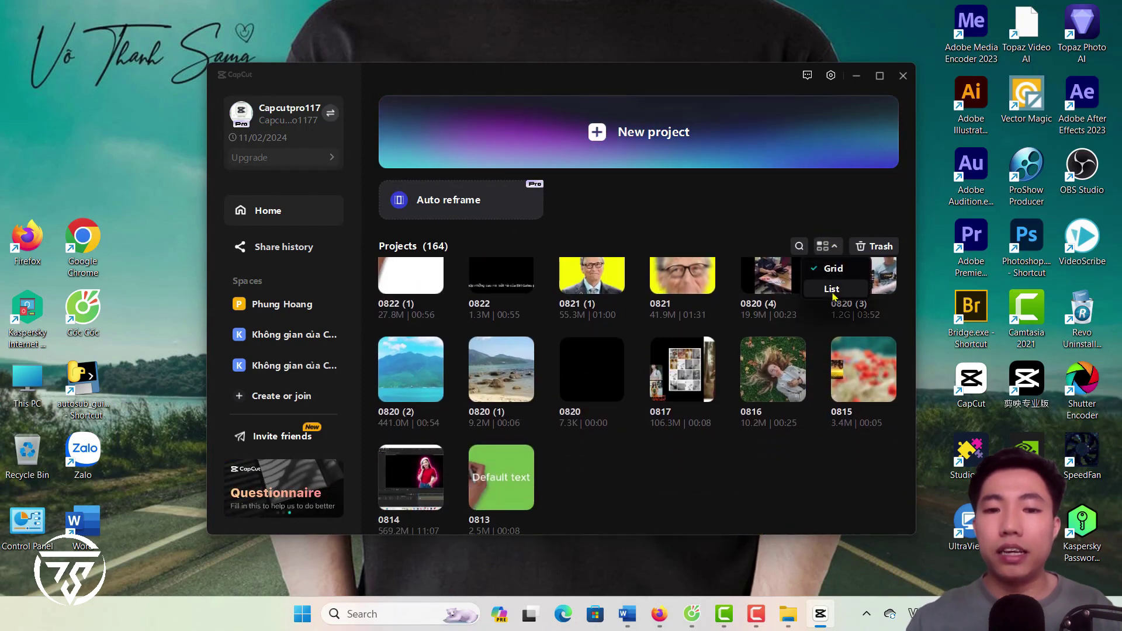
left_click(832, 289)
left_click(828, 246)
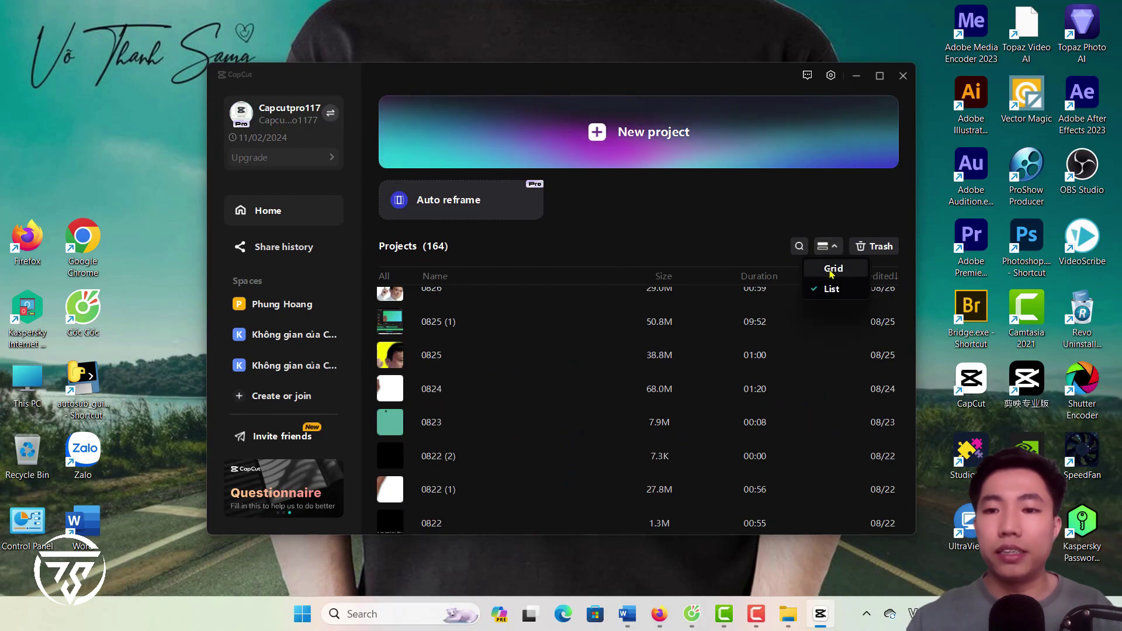
left_click(834, 268)
scroll(774, 393, "up", 5)
scroll(775, 393, "up", 5)
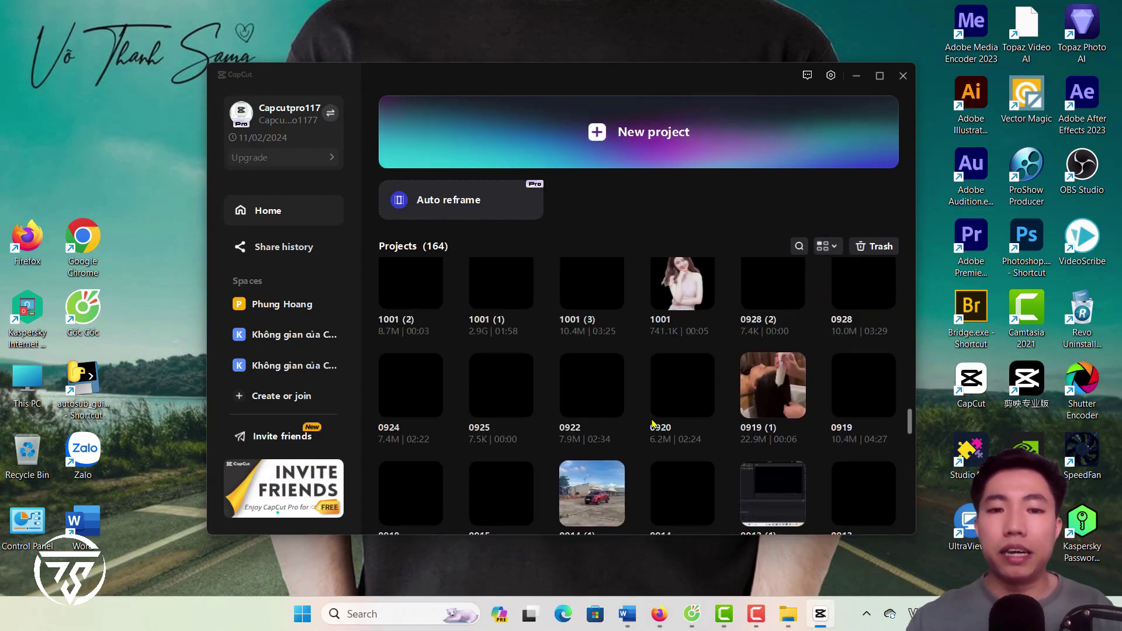
scroll(775, 393, "up", 5)
scroll(775, 394, "up", 5)
scroll(736, 383, "up", 5)
scroll(696, 375, "up", 5)
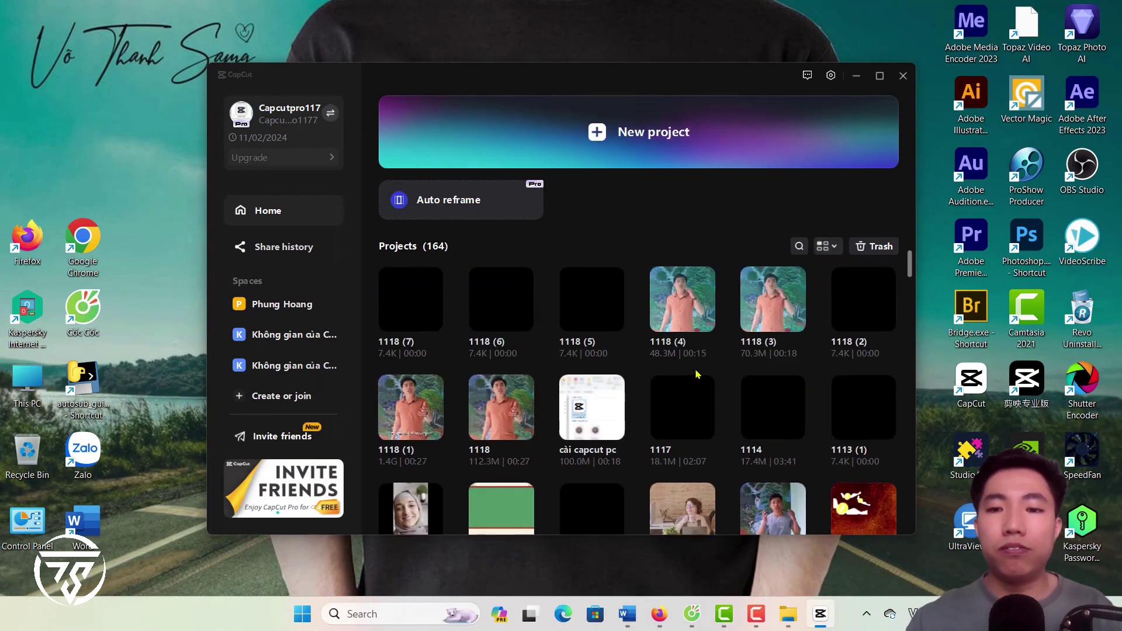
Duplicate project 1118 (7) and rename the copy to 'file sửa'.
right_click(435, 326)
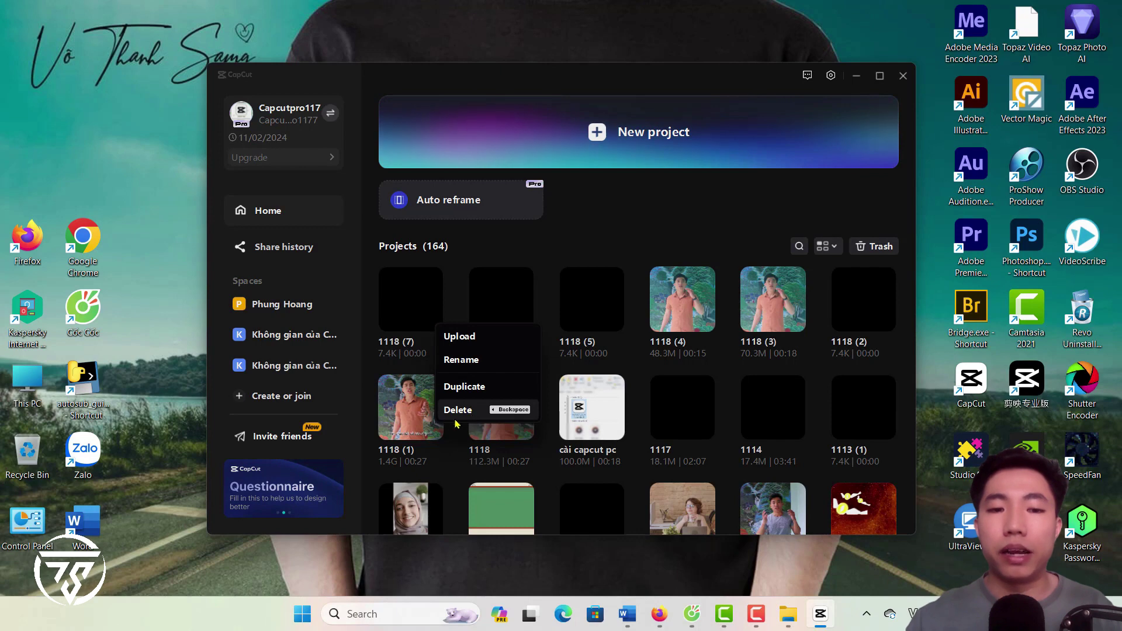
left_click(471, 389)
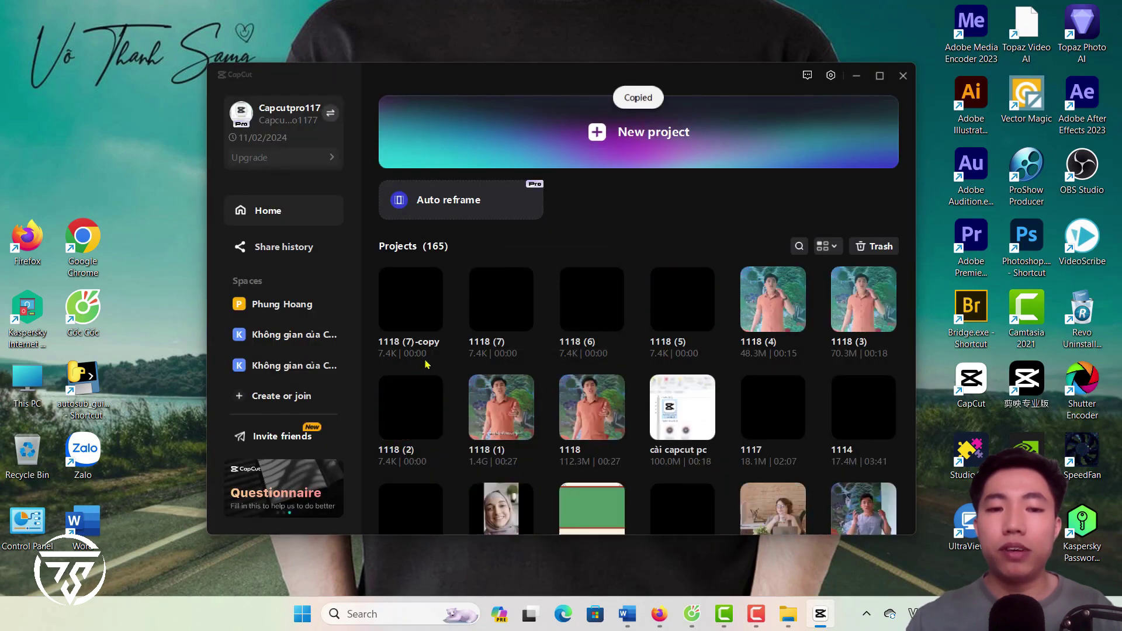
left_click(434, 325)
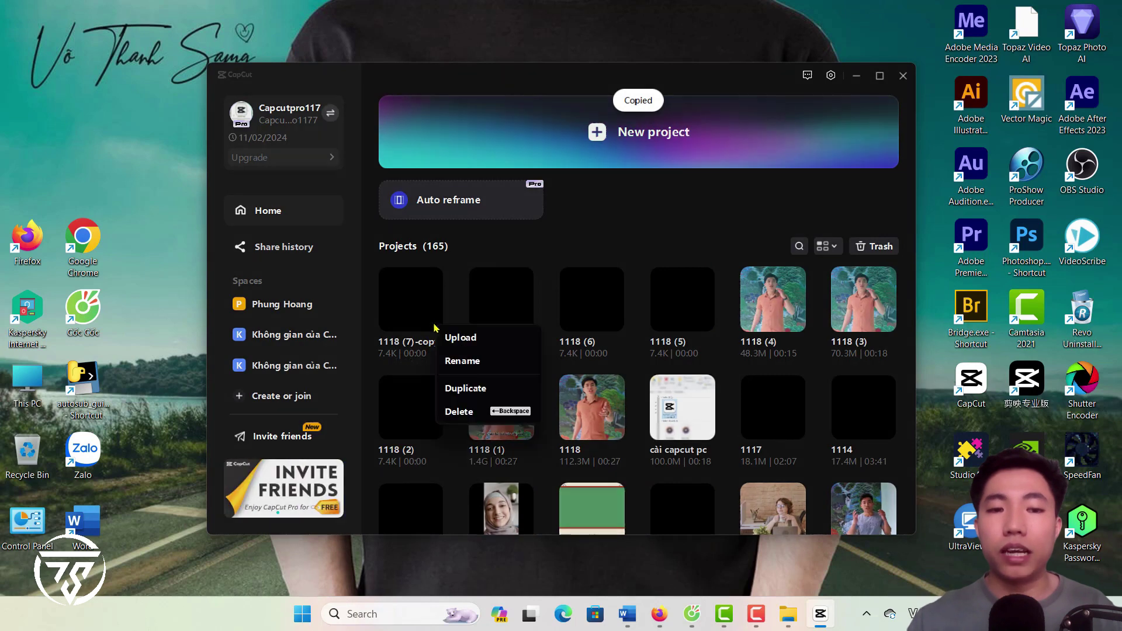
left_click(468, 362)
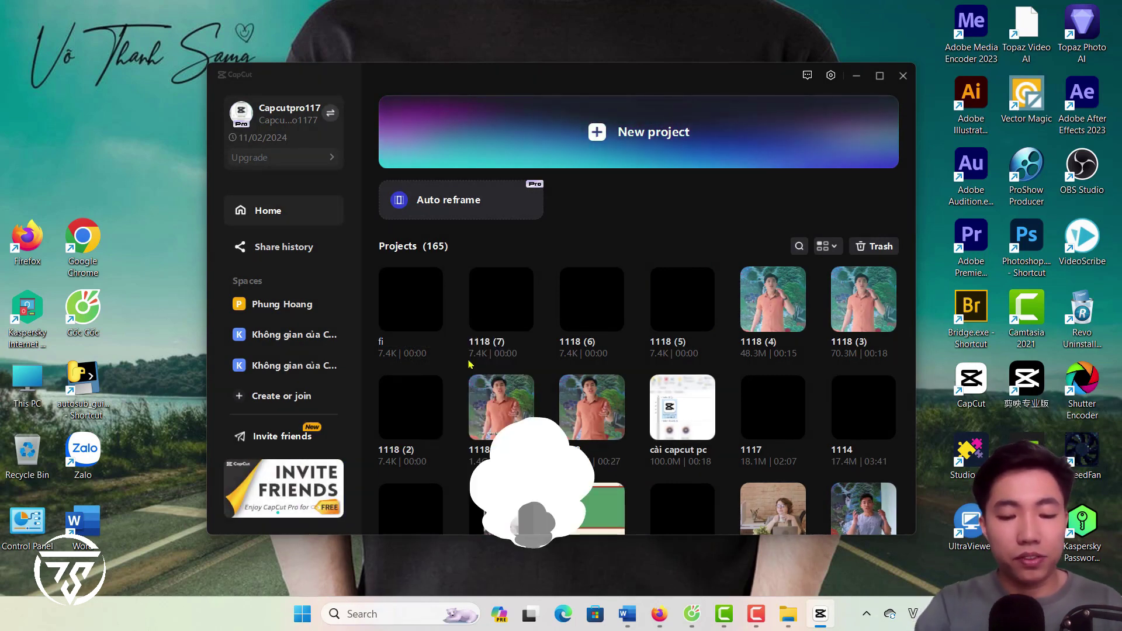
type("file sua")
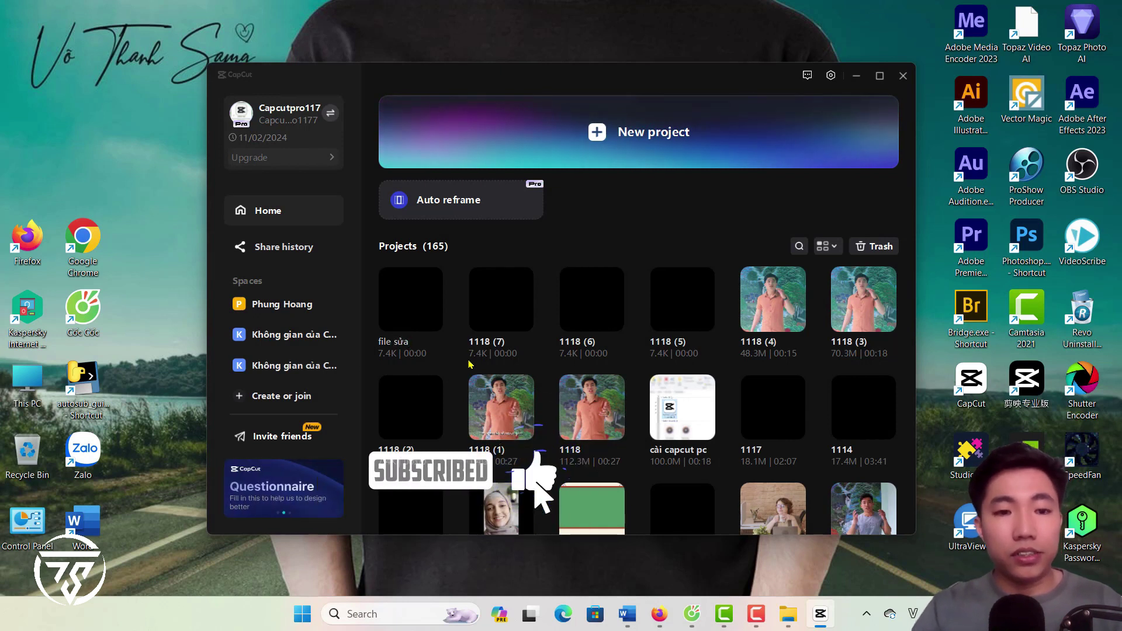
type("wr")
key("Return")
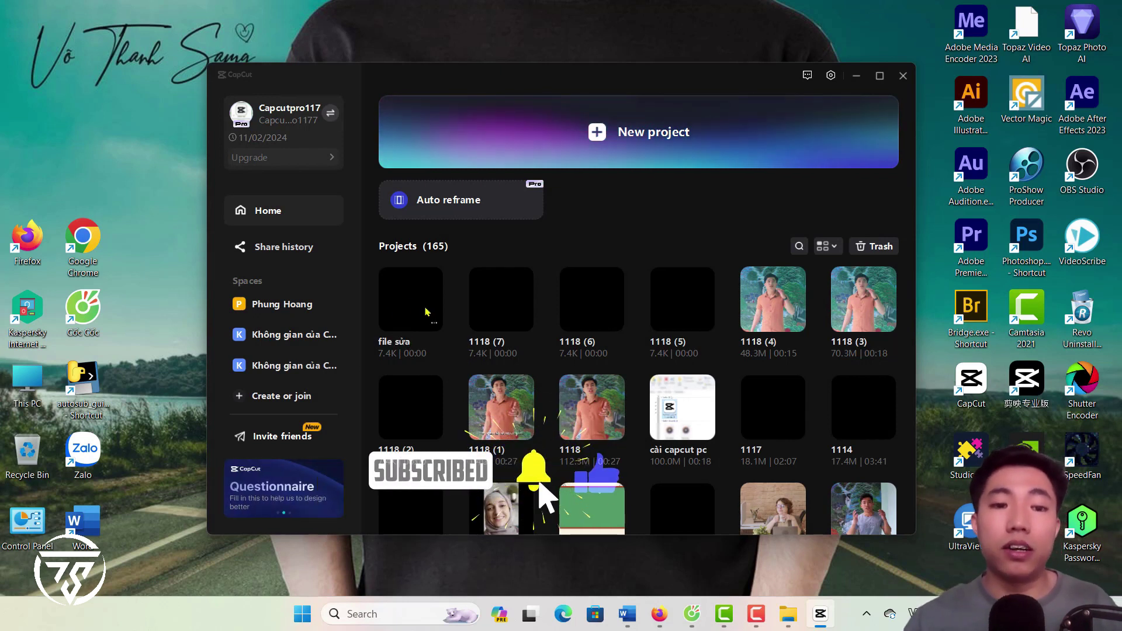
left_click(434, 324)
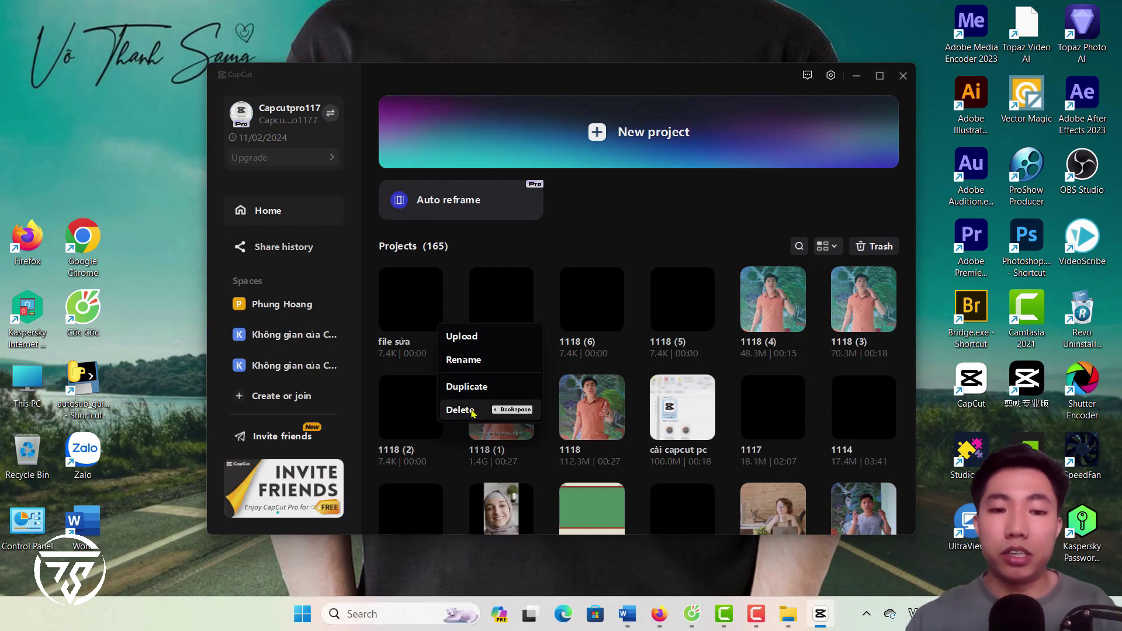
Delete the 'file sửa' project and confirm Move to Trash.
left_click(472, 411)
left_click(525, 363)
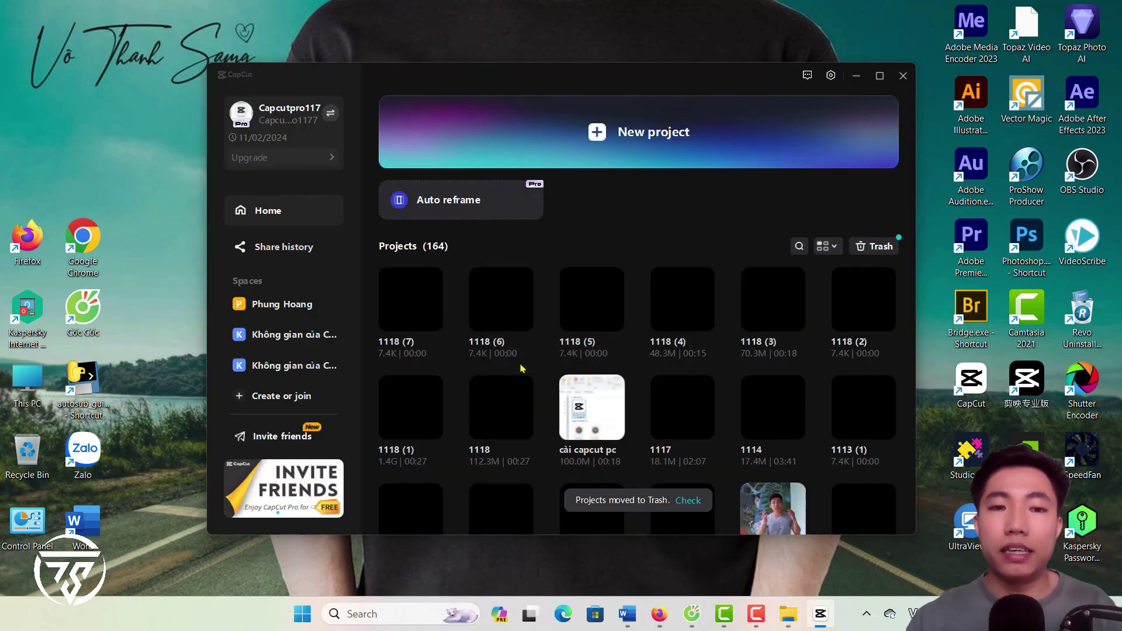